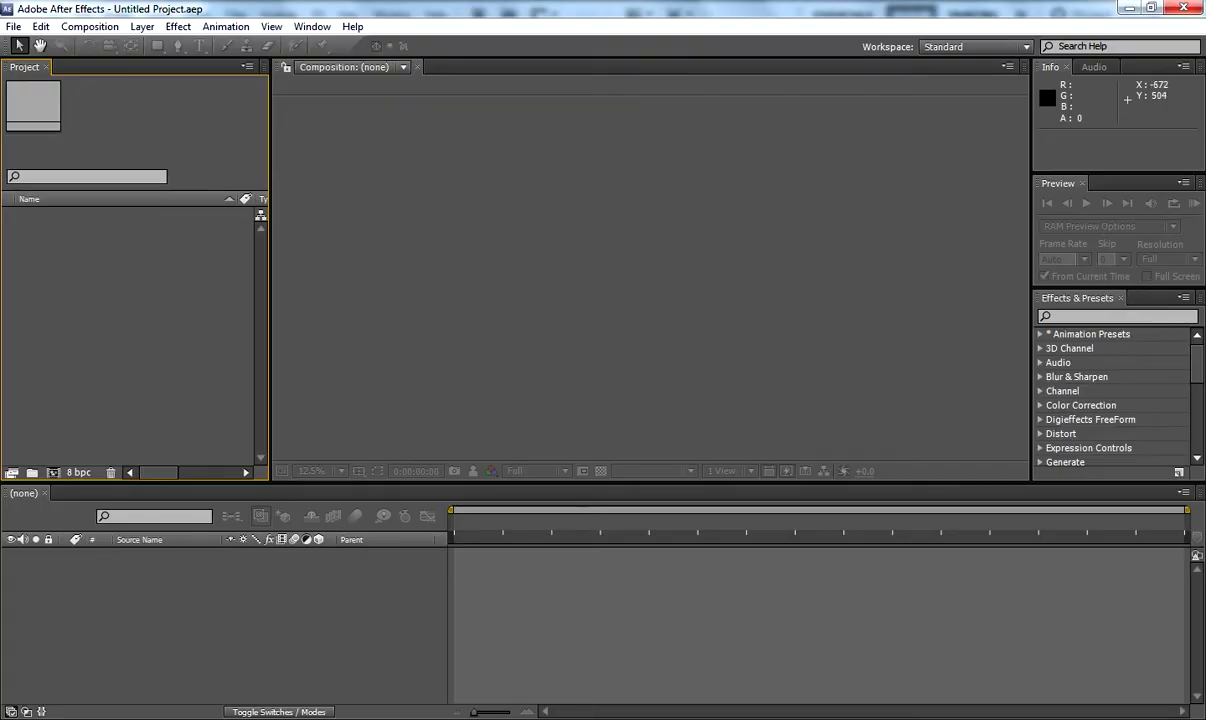
# Step: Import the image 01.bmp from the PROJECT OF AWESOME folder as footage
pyautogui.doubleClick(140, 325)
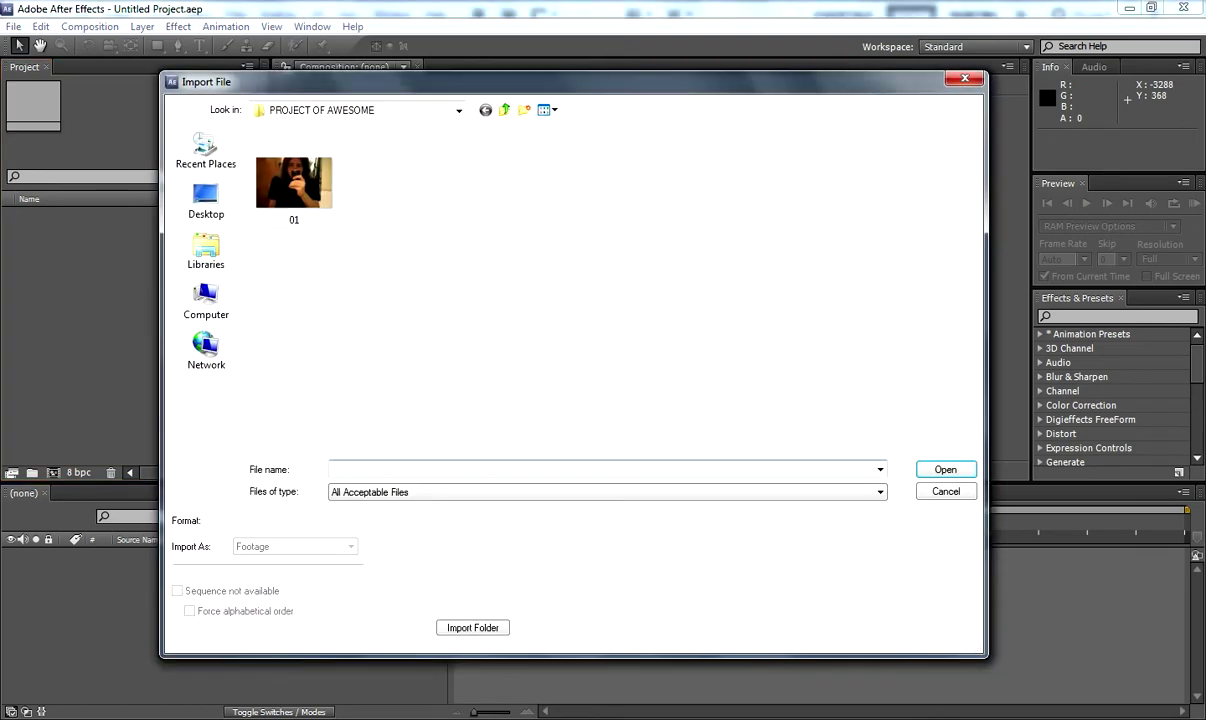
pyautogui.click(294, 182)
pyautogui.click(945, 469)
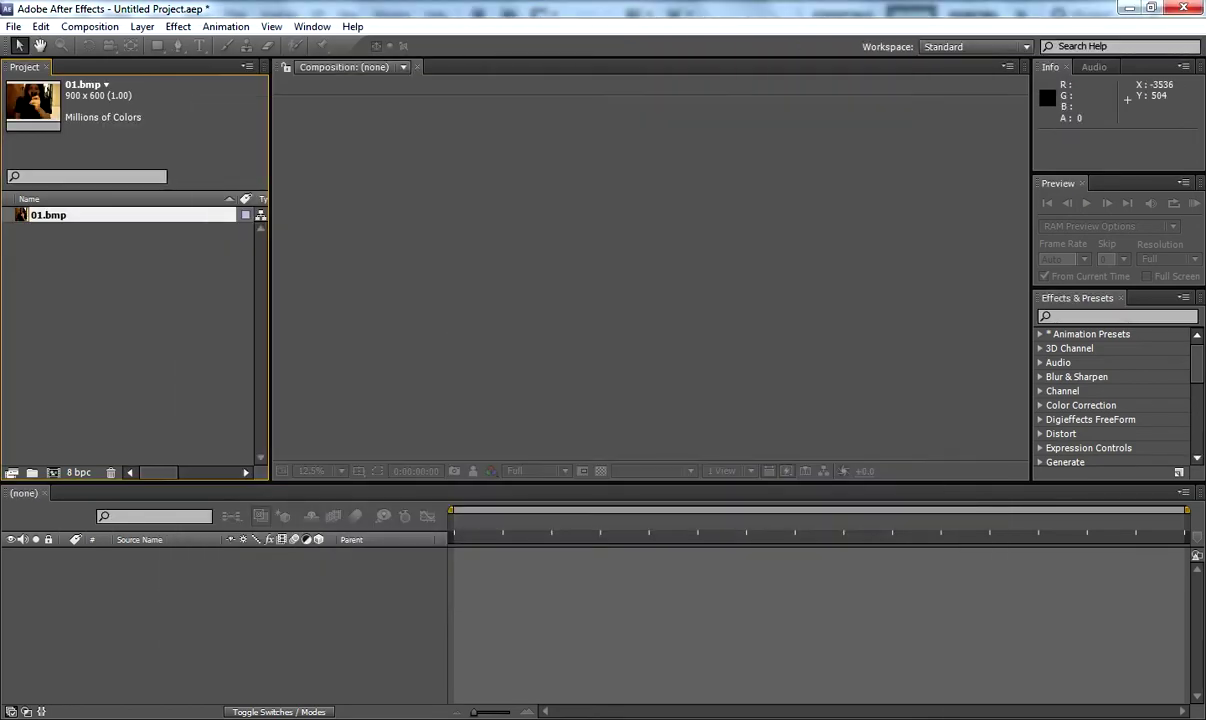
# Step: Create a composition from 01.bmp and duplicate its image layer
pyautogui.moveTo(55, 215); pyautogui.dragTo(53, 472)
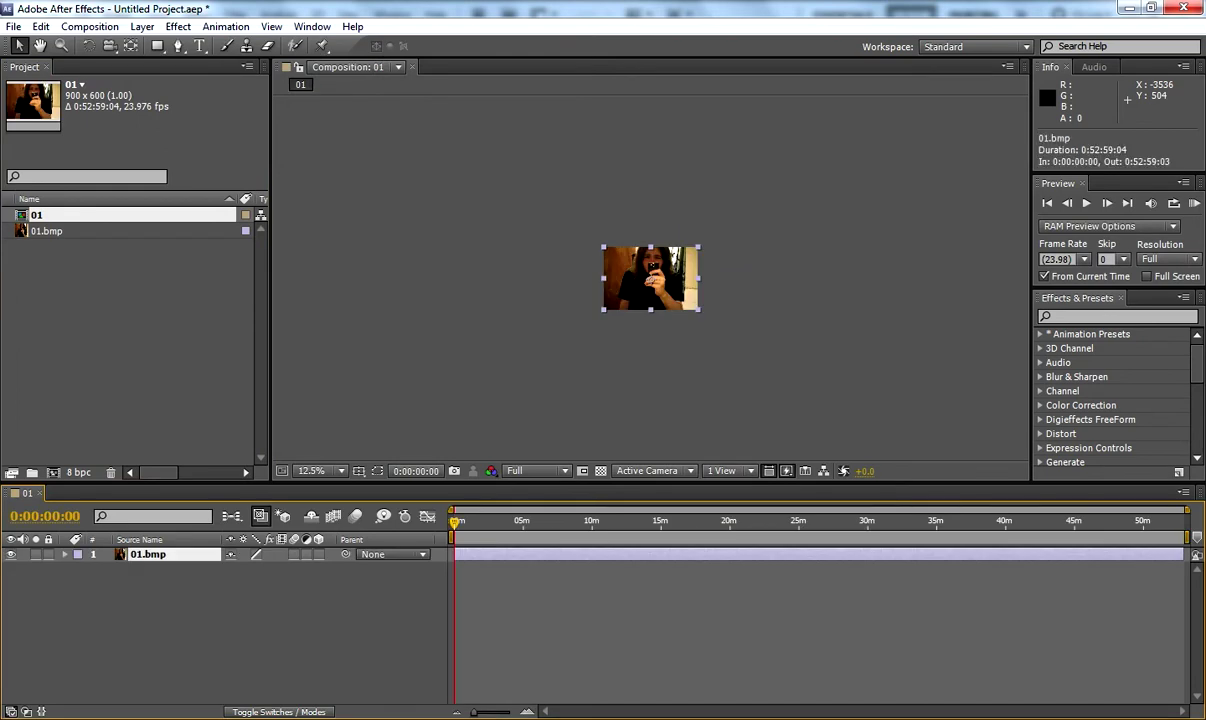
pyautogui.hotkey('ctrl', 'd')
pyautogui.hotkey('ctrl', 'shift', 'a')
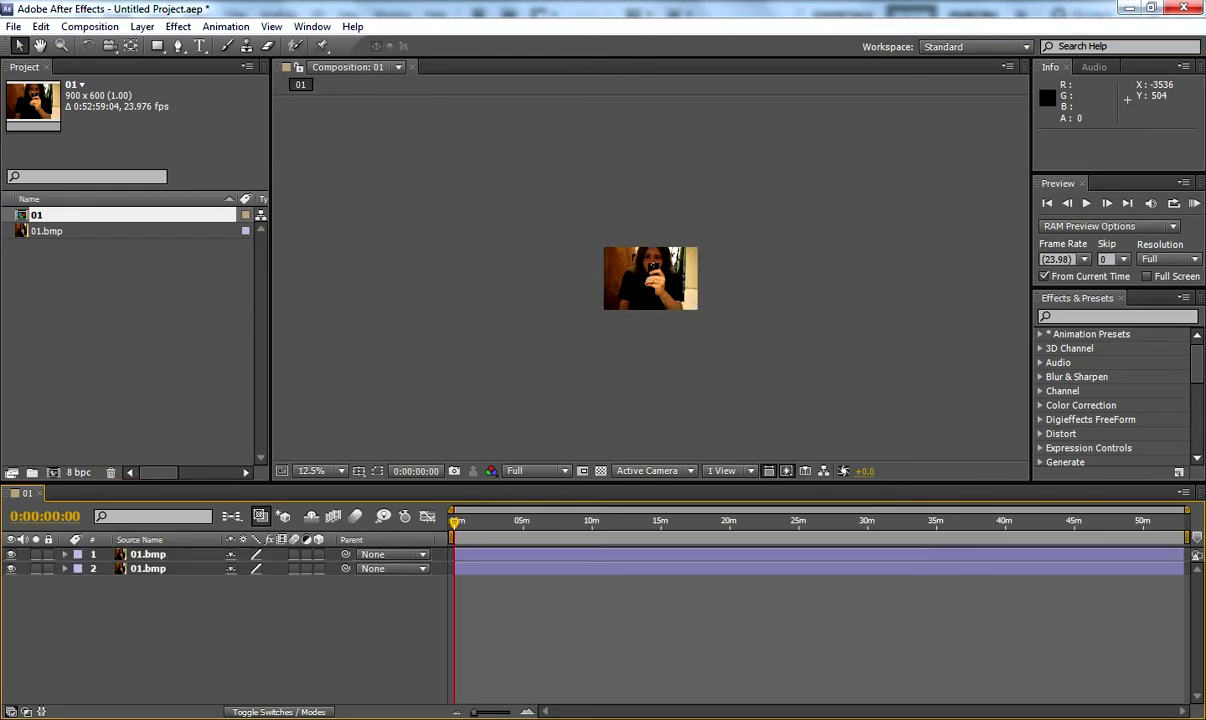
# Step: Add a camera layer using the 35mm preset with the aperture set to 300 mm
pyautogui.click(142, 26)
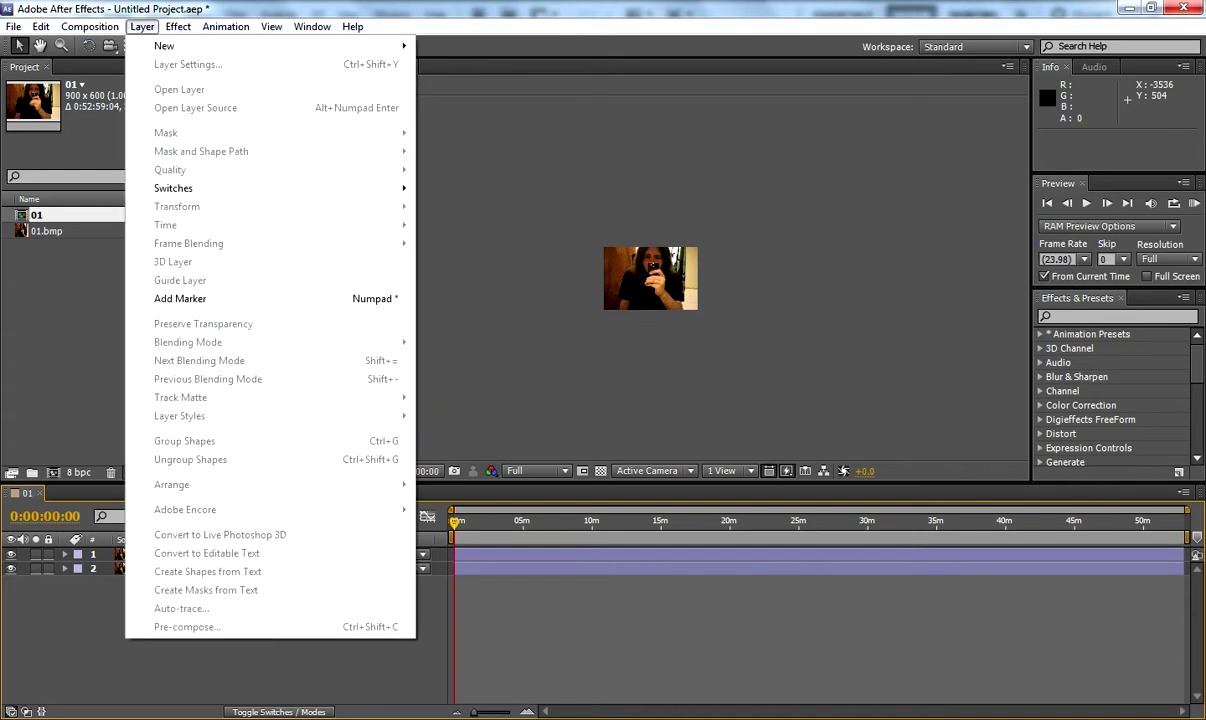
pyautogui.moveTo(170, 46)
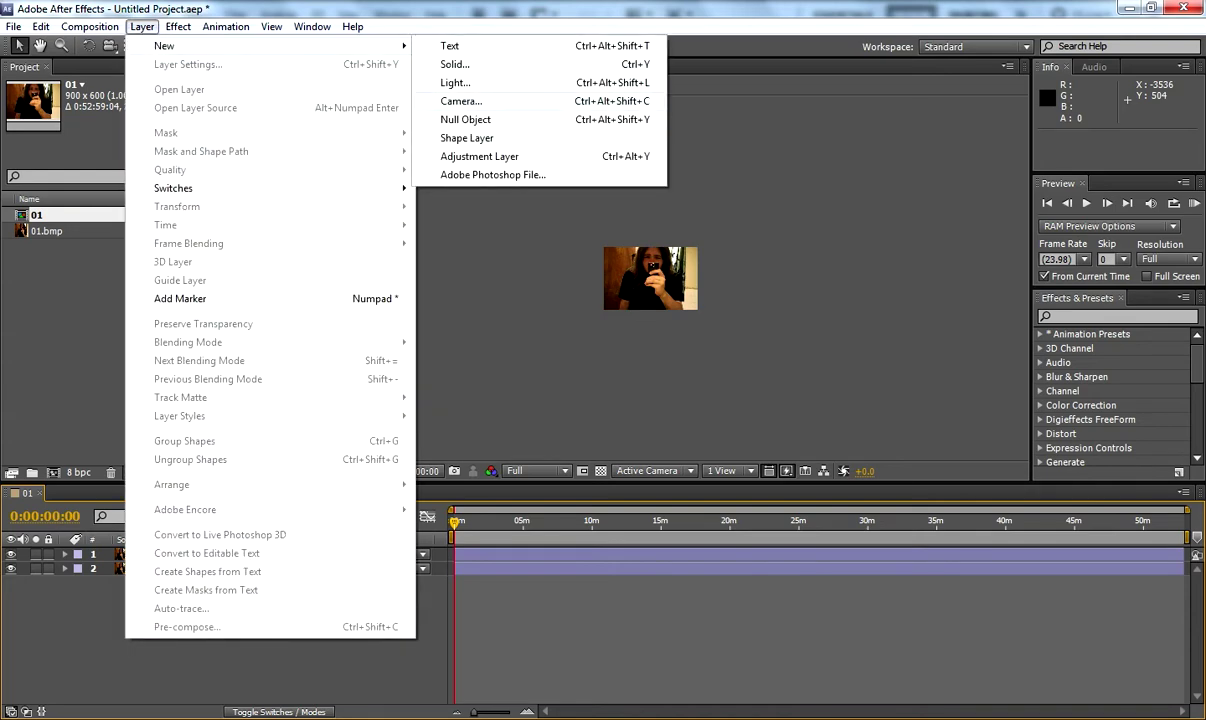
pyautogui.click(461, 101)
pyautogui.click(560, 145)
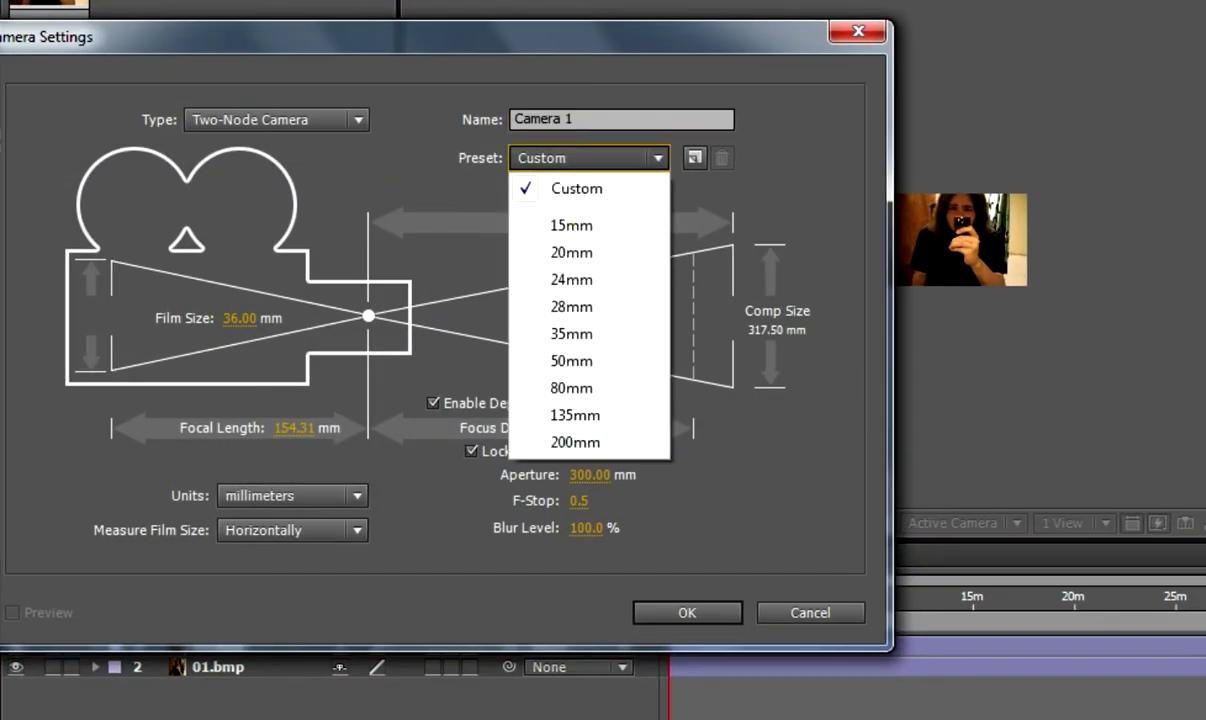
pyautogui.click(571, 334)
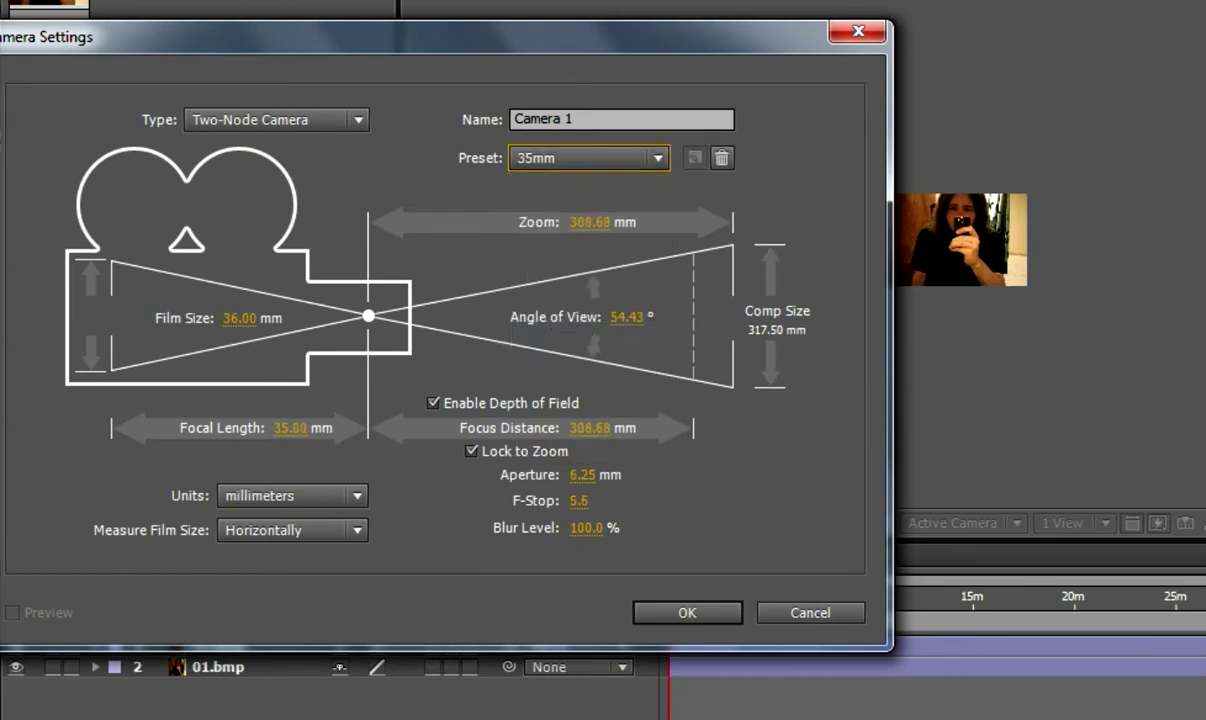
pyautogui.click(589, 475)
pyautogui.write('300')
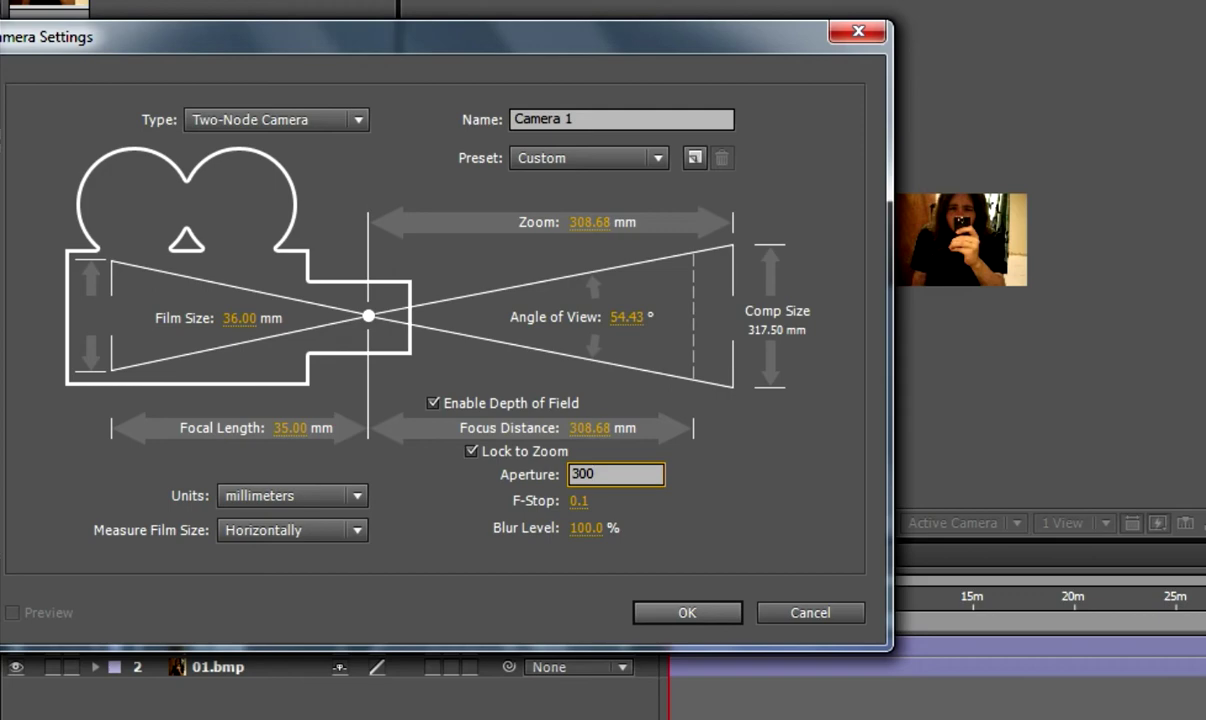
pyautogui.press('Return')
pyautogui.press('Return')
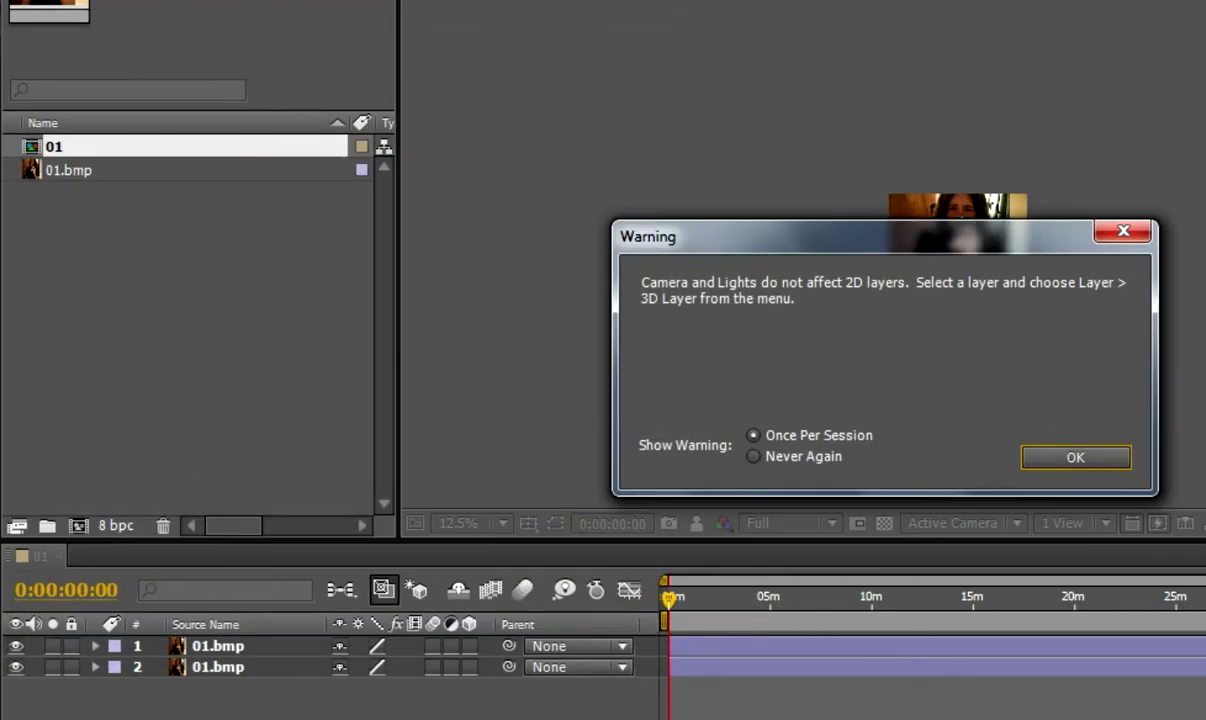
pyautogui.press('Return')
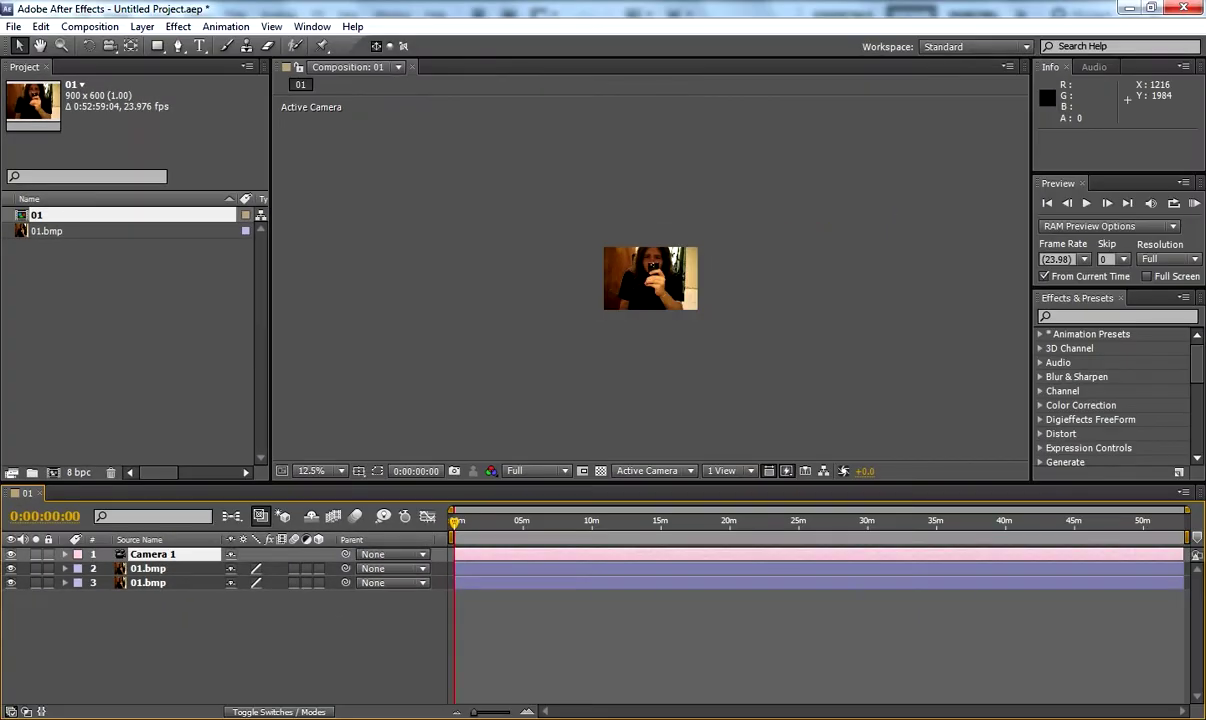
# Step: Hide the lower 01.bmp layer so only the upper copy shows
pyautogui.scroll(2, 683, 286)
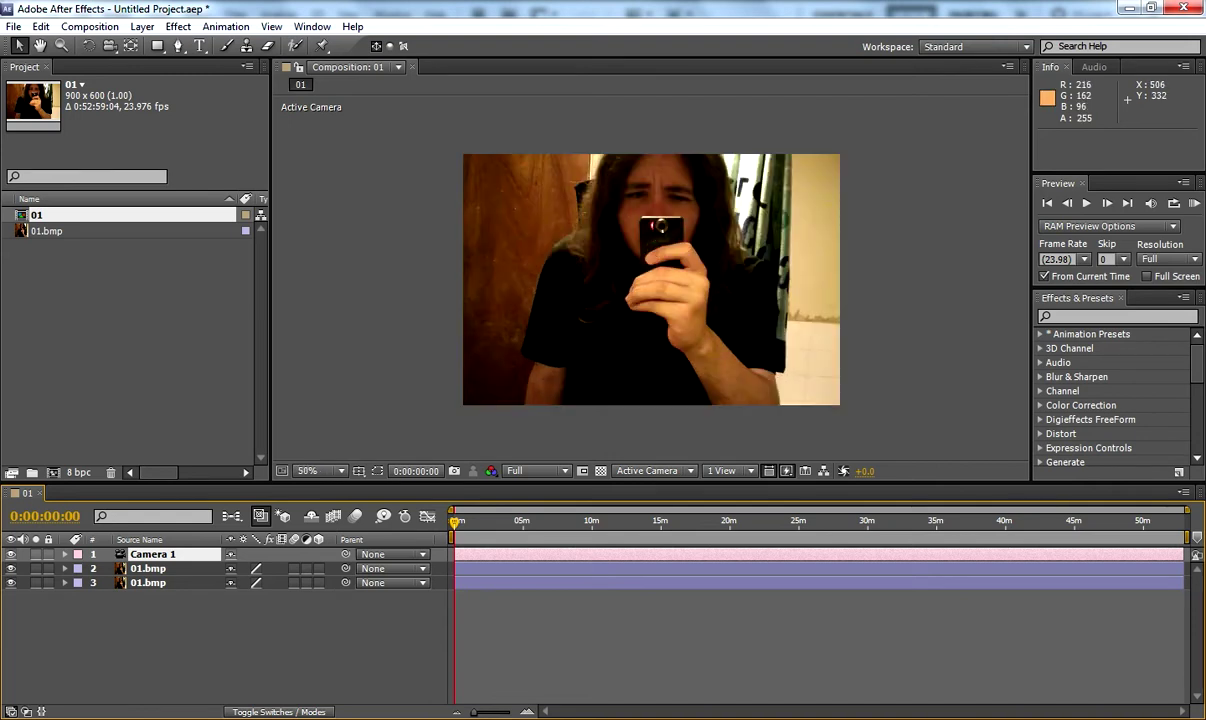
pyautogui.scroll(-1, 683, 287)
pyautogui.scroll(1, 683, 287)
pyautogui.press('space')
pyautogui.moveTo(682, 249); pyautogui.dragTo(641, 248)
pyautogui.press('v')
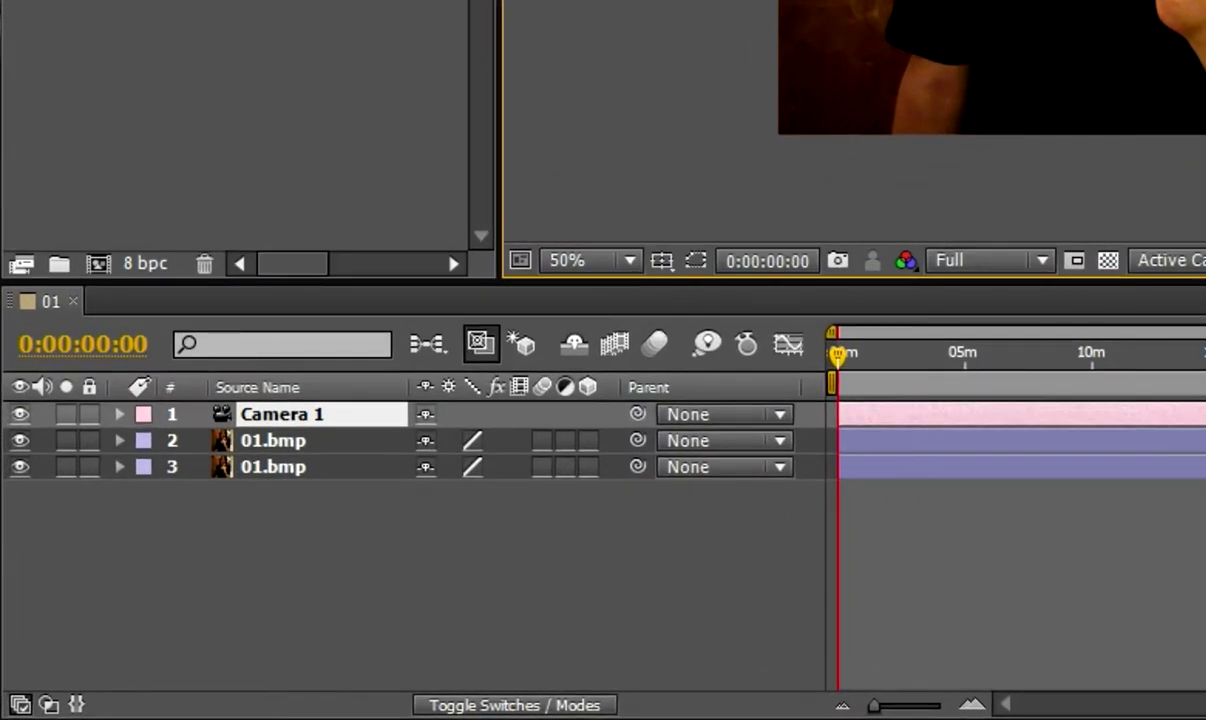
pyautogui.click(20, 467)
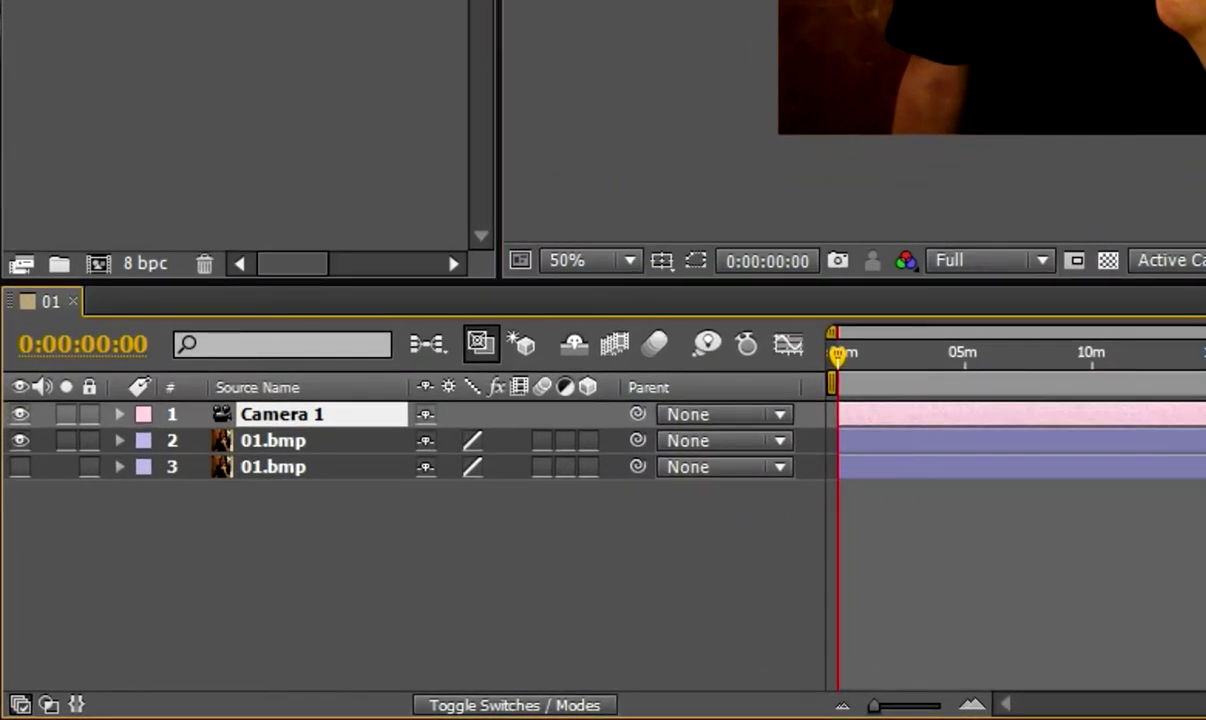
# Step: Start a Pen tool mask on the upper 01.bmp layer, tracing the outer edge of the left forearm up to the sleeve
pyautogui.click(273, 441)
pyautogui.click(328, 84)
pyautogui.scroll(1, 1053, 512)
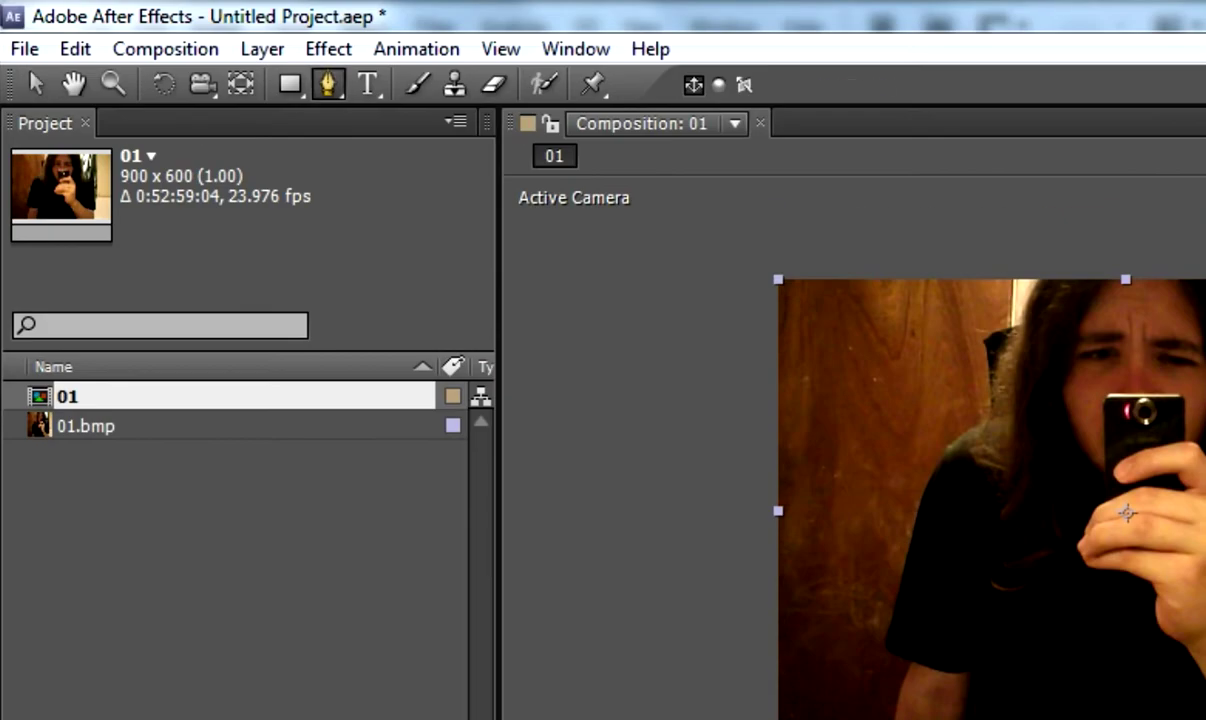
pyautogui.press('space')
pyautogui.moveTo(735, 705); pyautogui.dragTo(1173, 302)
pyautogui.scroll(1, 1169, 480)
pyautogui.press('space')
pyautogui.moveTo(1071, 433); pyautogui.dragTo(1121, 401)
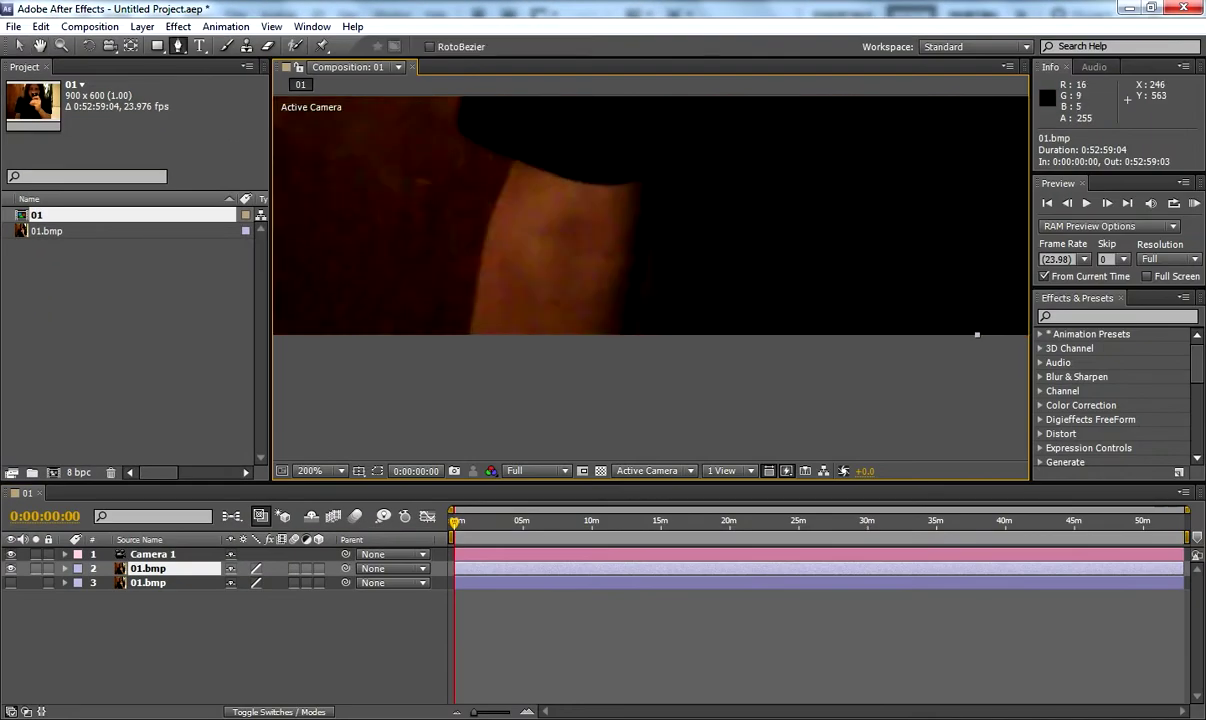
pyautogui.press('g')
pyautogui.click(492, 332)
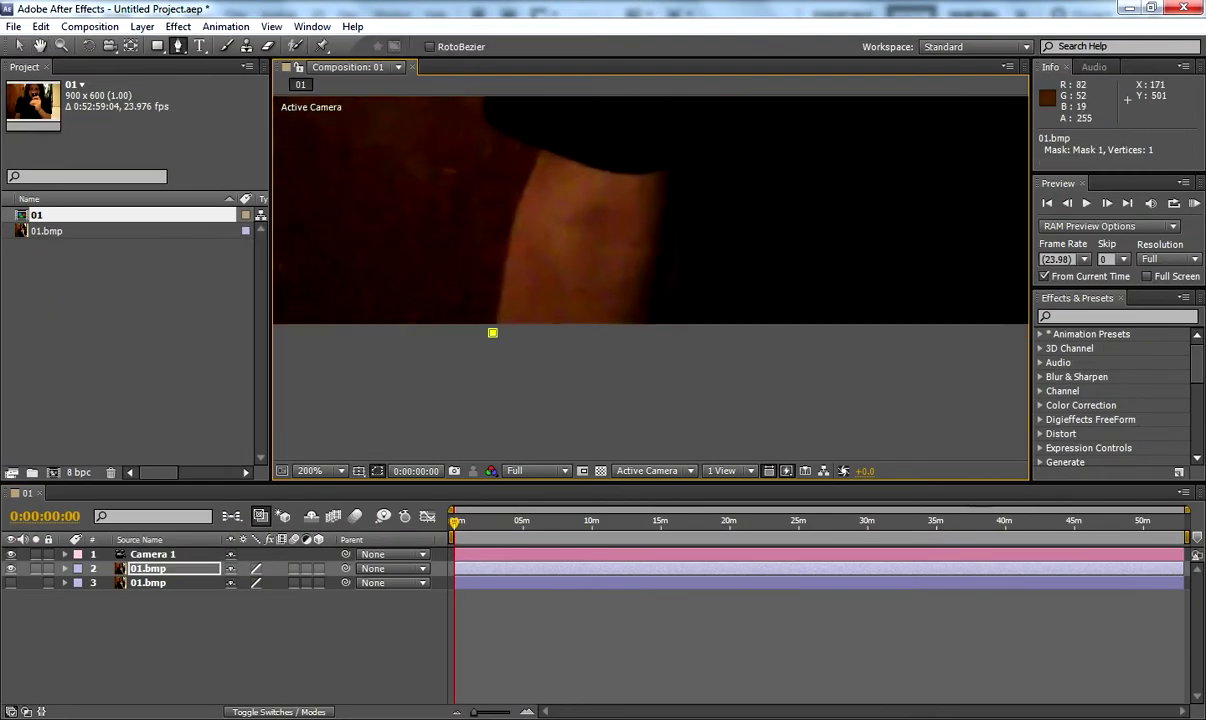
pyautogui.click(539, 151)
pyautogui.moveTo(539, 151); pyautogui.dragTo(563, 280)
pyautogui.press('space')
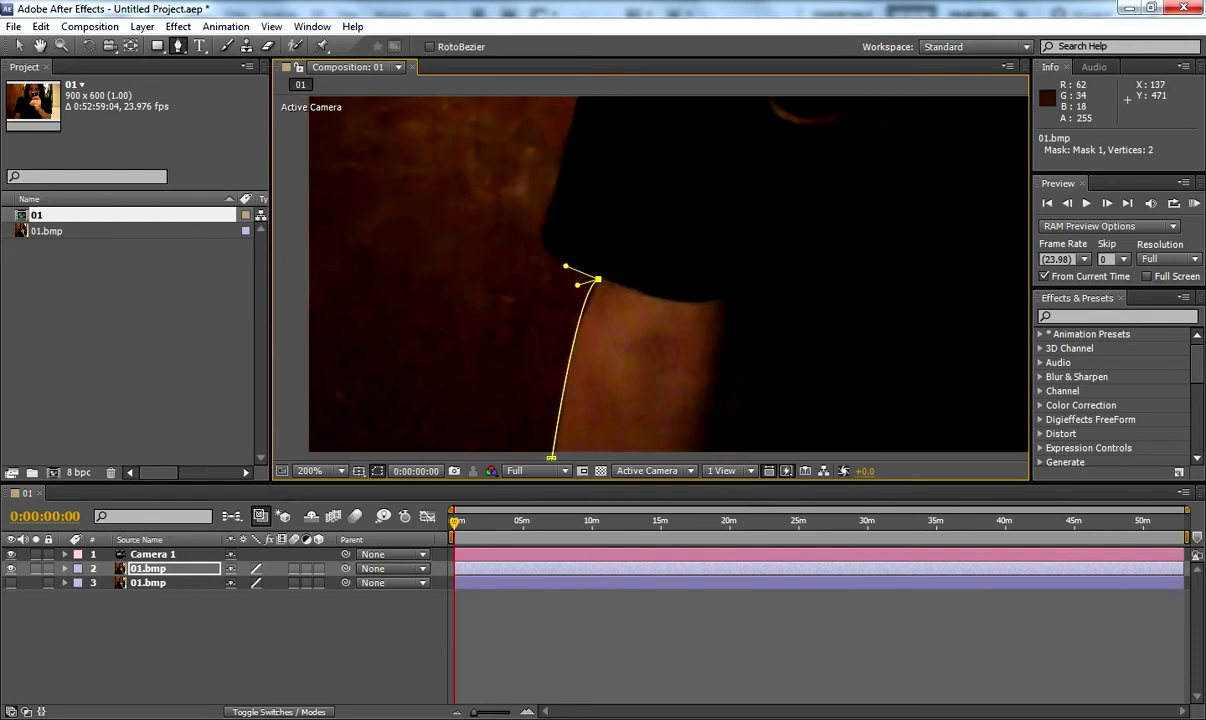
pyautogui.moveTo(538, 236); pyautogui.dragTo(506, 339)
pyautogui.press('space')
# Step: Continue the mask up the left sleeve, over the shoulder and along the hair on that side
pyautogui.click(560, 140)
pyautogui.moveTo(560, 140); pyautogui.dragTo(563, 131)
pyautogui.press('space')
pyautogui.moveTo(563, 131); pyautogui.dragTo(498, 371)
pyautogui.moveTo(554, 191); pyautogui.dragTo(562, 183)
pyautogui.press('space')
pyautogui.moveTo(562, 183); pyautogui.dragTo(487, 335)
pyautogui.click(572, 223)
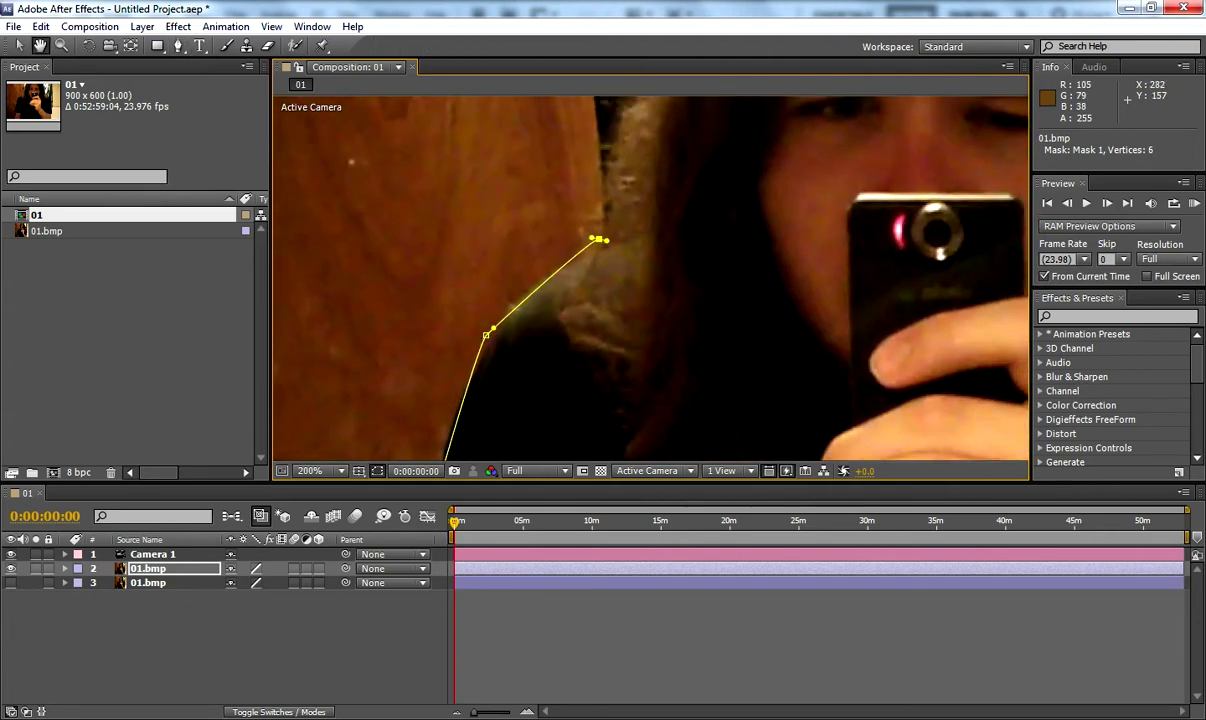
pyautogui.moveTo(572, 223); pyautogui.dragTo(545, 372)
pyautogui.moveTo(600, 198); pyautogui.dragTo(546, 320)
pyautogui.press('space')
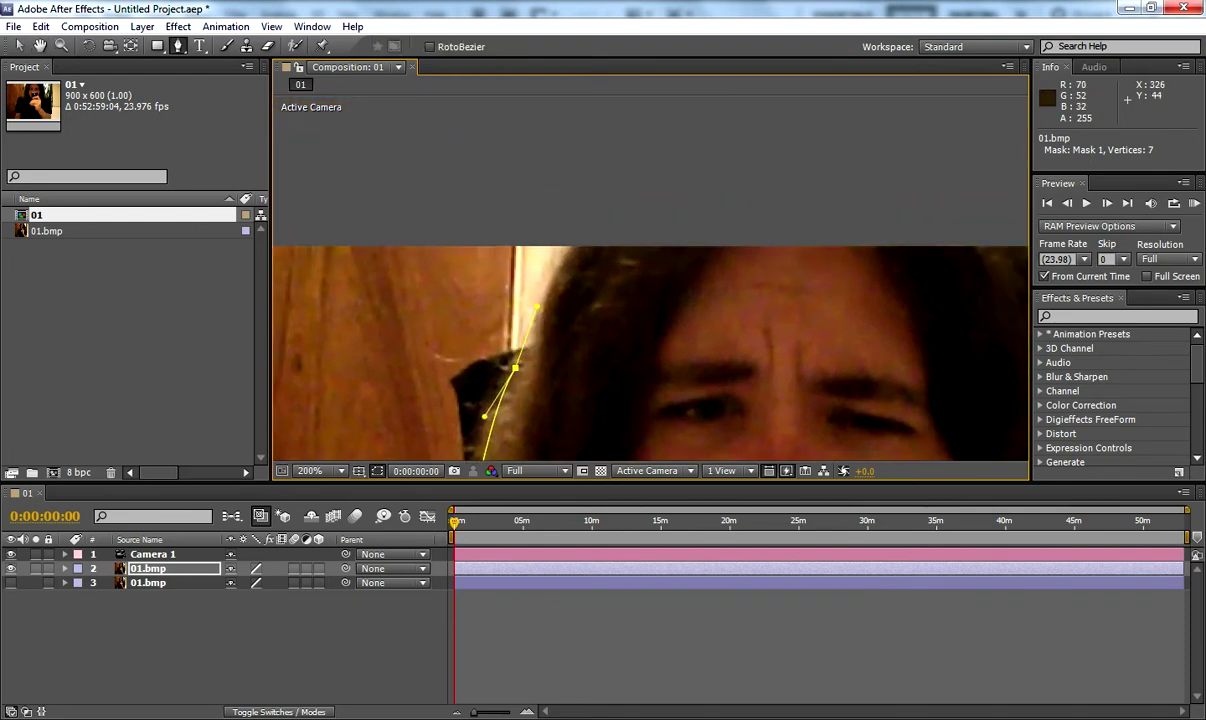
# Step: Carry the mask above the image's top edge over the head and down the right side of the hair to the shoulder
pyautogui.moveTo(586, 221); pyautogui.dragTo(601, 209)
pyautogui.moveTo(780, 222); pyautogui.dragTo(459, 222)
pyautogui.click(643, 211)
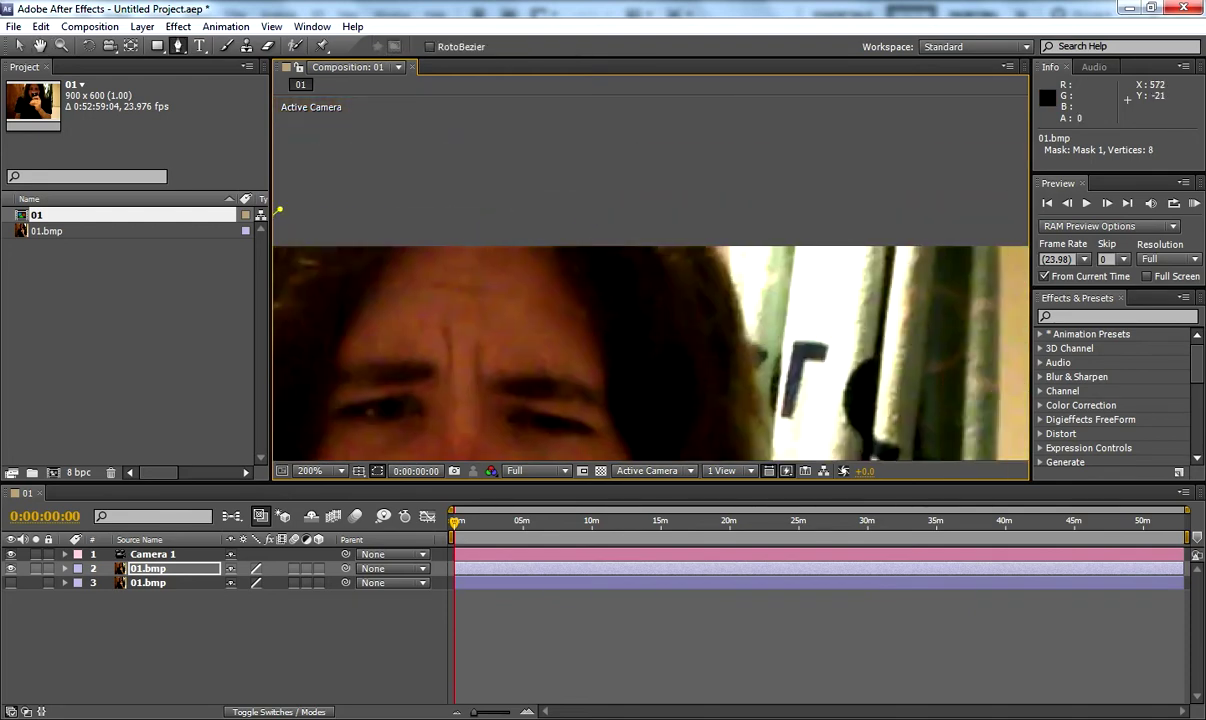
pyautogui.moveTo(737, 272); pyautogui.dragTo(744, 305)
pyautogui.press('space')
pyautogui.moveTo(773, 388); pyautogui.dragTo(722, 194)
pyautogui.press('space')
pyautogui.moveTo(722, 257); pyautogui.dragTo(702, 190)
pyautogui.press('space')
pyautogui.press('space')
pyautogui.moveTo(696, 273); pyautogui.dragTo(683, 207)
pyautogui.click(742, 260)
pyautogui.moveTo(742, 260); pyautogui.dragTo(664, 166)
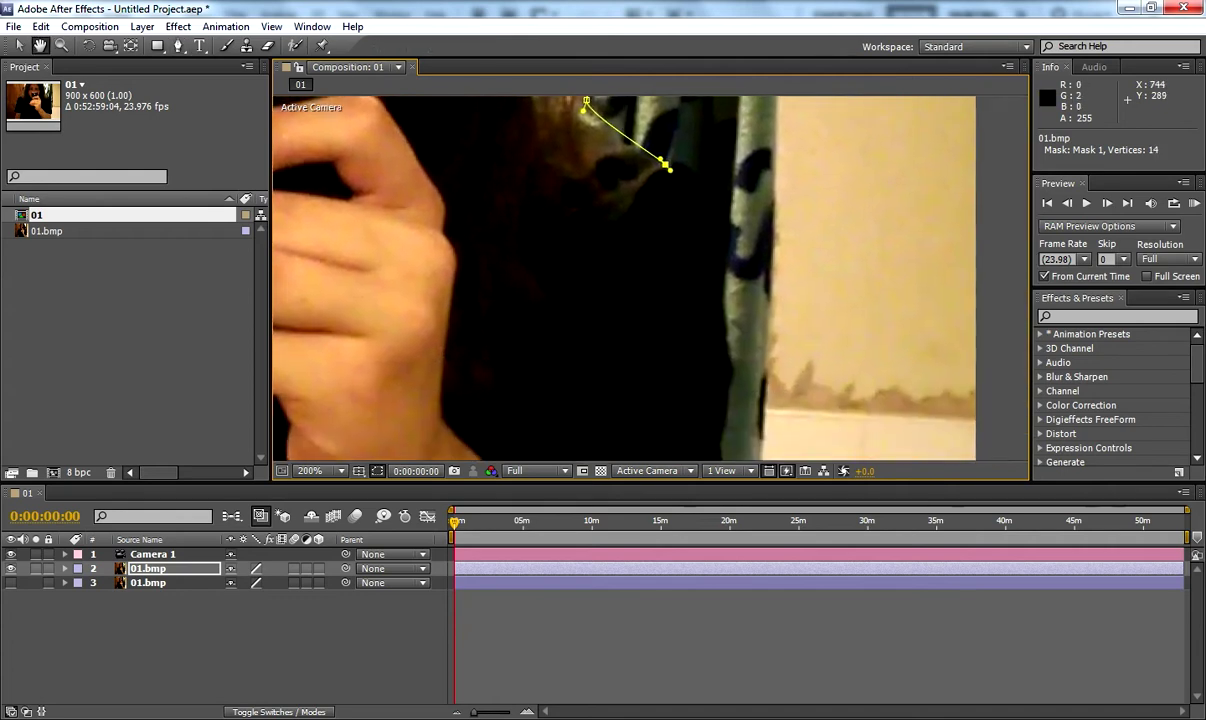
# Step: Trace the mask down the right side of the shirt and elbow to just below the image's bottom edge
pyautogui.click(716, 283)
pyautogui.moveTo(716, 283); pyautogui.dragTo(718, 178)
pyautogui.click(718, 282)
pyautogui.moveTo(718, 282); pyautogui.dragTo(715, 177)
pyautogui.click(704, 281)
pyautogui.moveTo(704, 281); pyautogui.dragTo(702, 294)
pyautogui.moveTo(702, 294); pyautogui.dragTo(703, 216)
pyautogui.moveTo(705, 317); pyautogui.dragTo(708, 327)
pyautogui.moveTo(708, 327); pyautogui.dragTo(704, 238)
pyautogui.click(716, 320)
pyautogui.press('space')
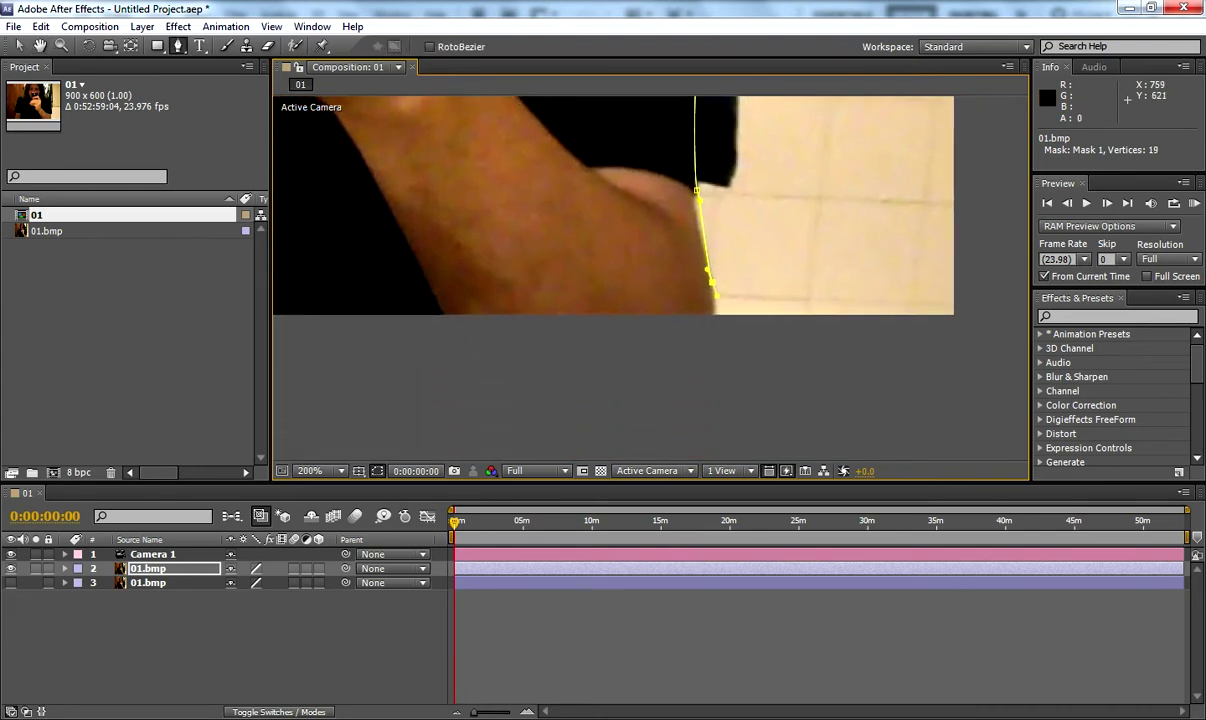
# Step: Close the mask around the person with points below the image and make the lower 01.bmp layer visible again
pyautogui.scroll(-1, 618, 372)
pyautogui.moveTo(424, 361); pyautogui.dragTo(500, 372)
pyautogui.click(498, 366)
pyautogui.moveTo(365, 368); pyautogui.dragTo(532, 379)
pyautogui.click(478, 376)
pyautogui.scroll(-1, 410, 322)
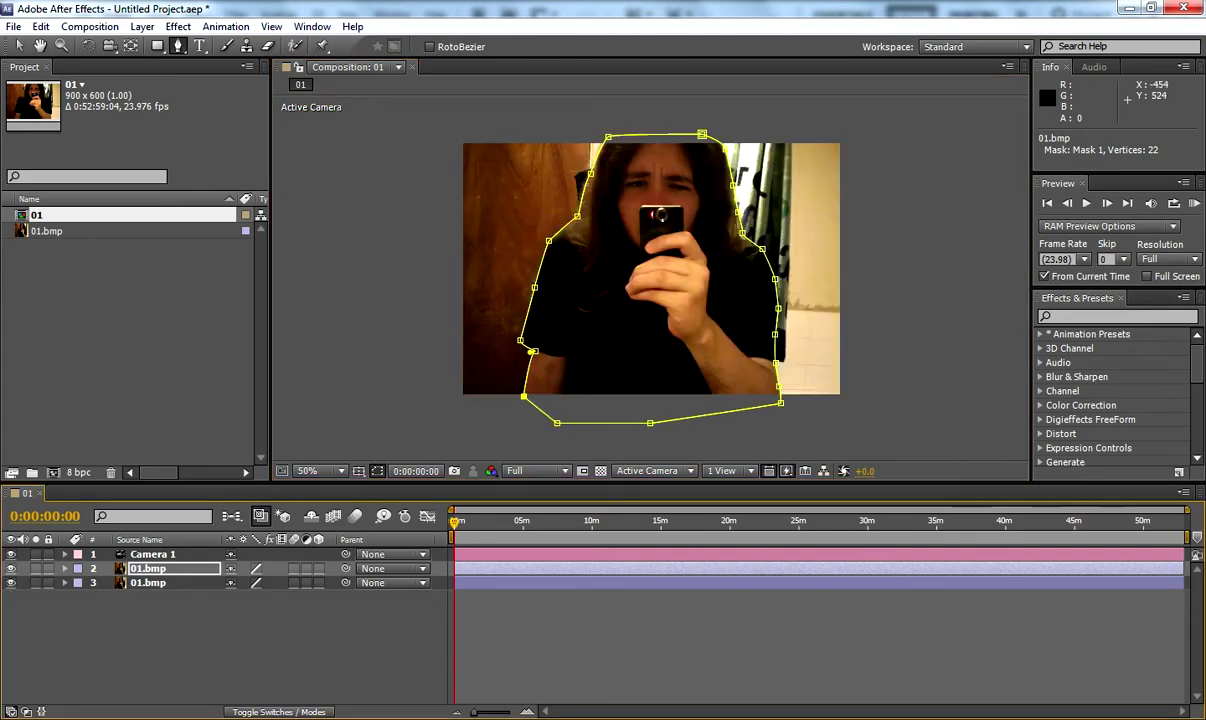
# Step: Turn both 01.bmp layers into 3D layers and select the lower one
pyautogui.press('v')
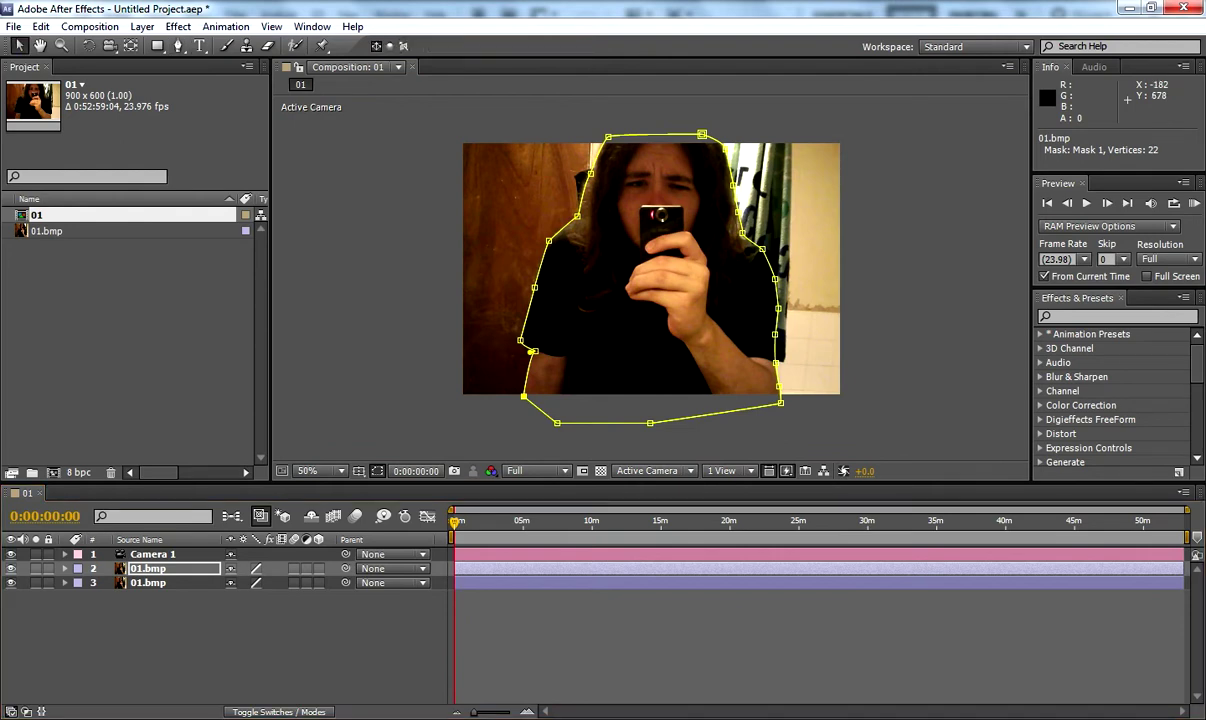
pyautogui.click(318, 568)
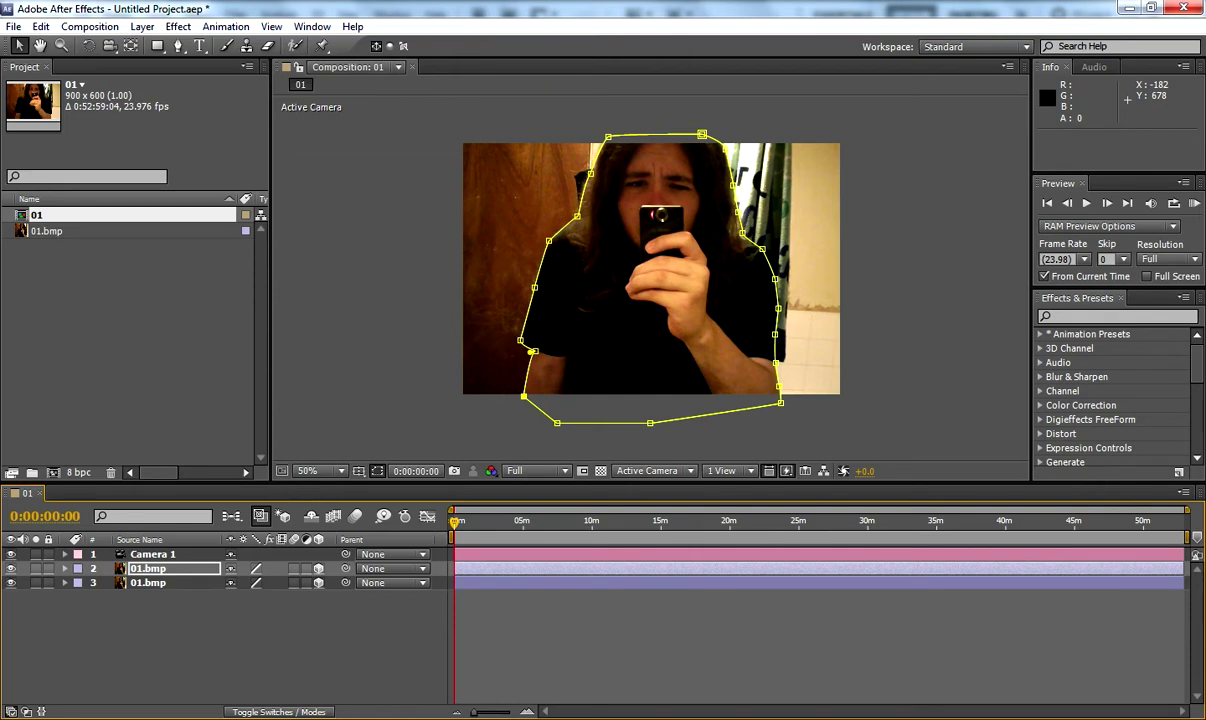
pyautogui.click(148, 583)
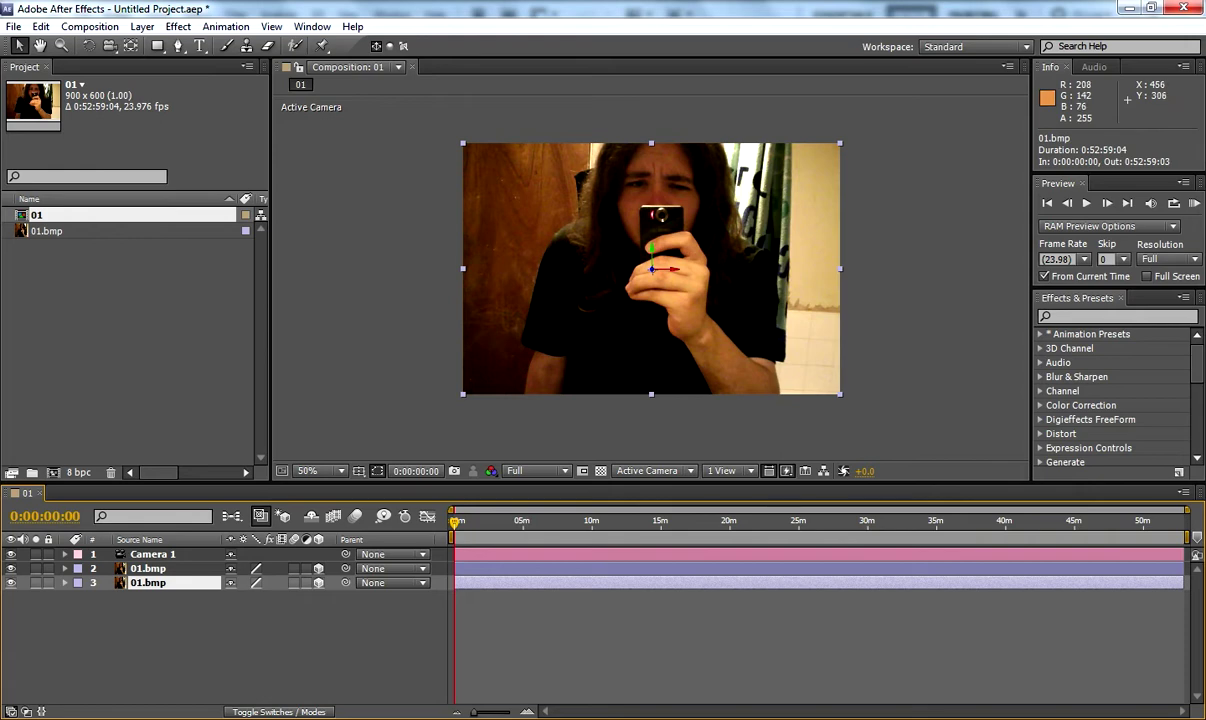
# Step: Push the lower 01.bmp layer back in depth to a Z position of 232, hiding the masked copy to judge the blur
pyautogui.moveTo(654, 271); pyautogui.dragTo(563, 314)
pyautogui.click(11, 568)
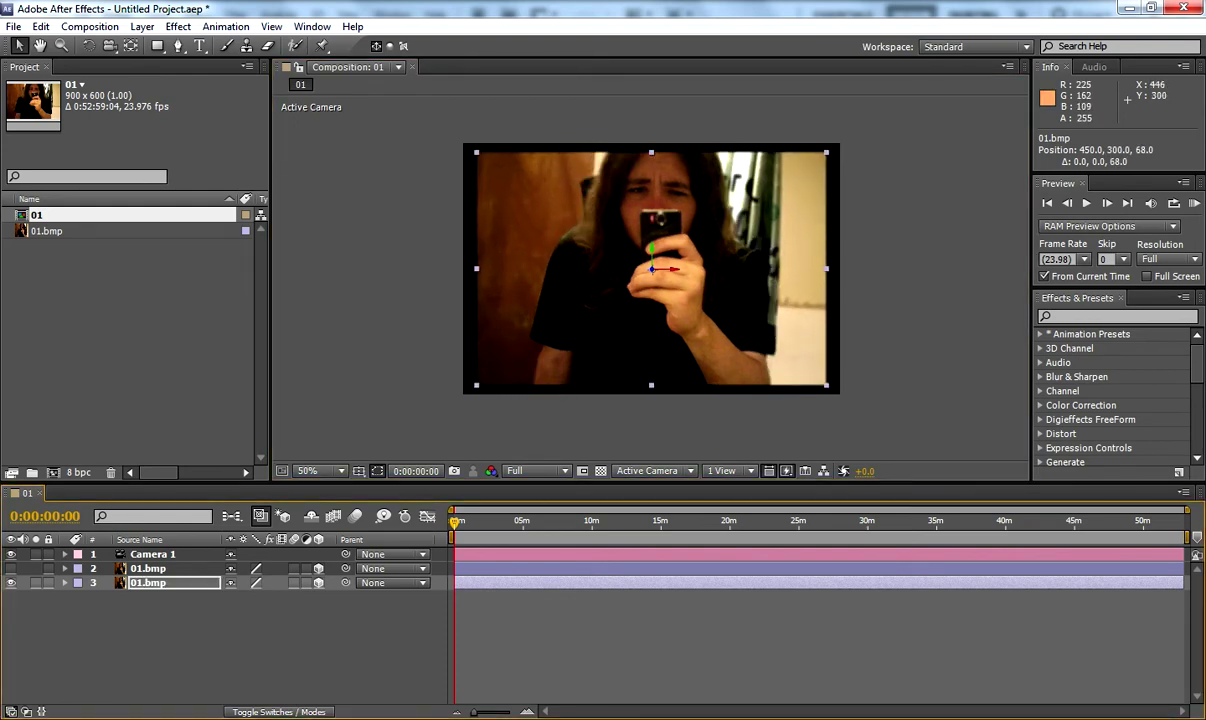
pyautogui.moveTo(648, 271); pyautogui.dragTo(572, 260)
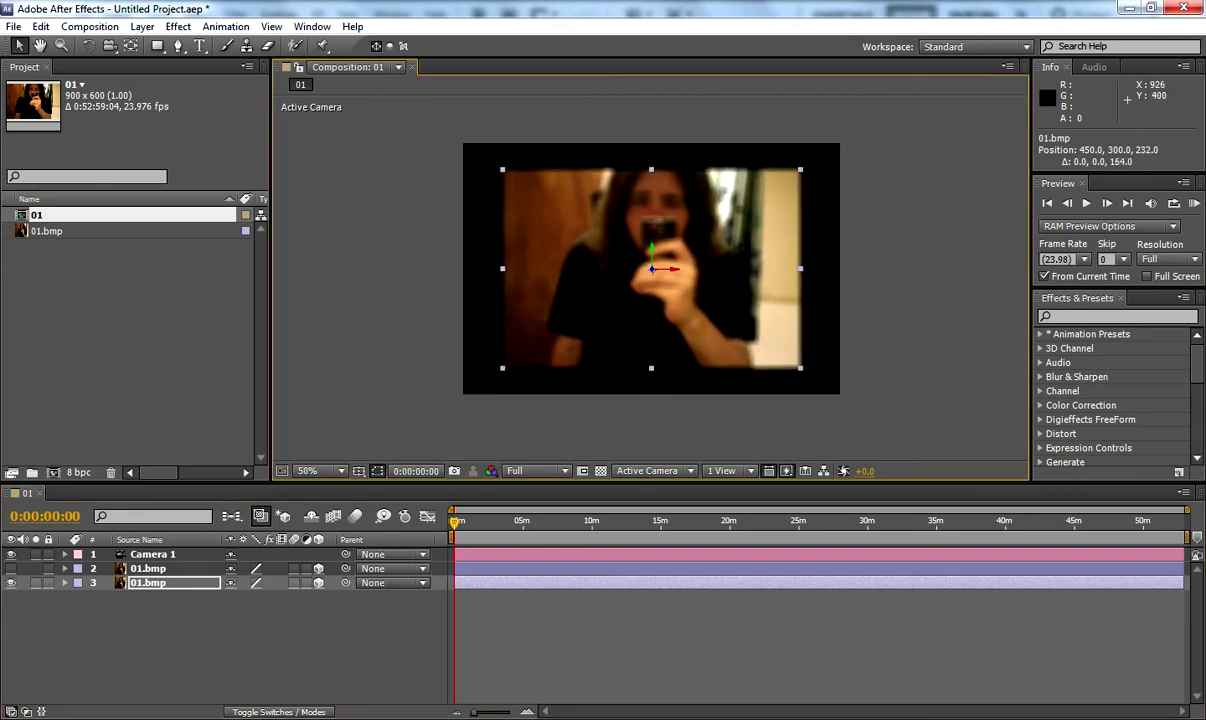
# Step: Scale the lower 01.bmp layer up proportionally to about 127% so its edges fill the composition frame
pyautogui.scroll(1, 821, 284)
pyautogui.moveTo(817, 283); pyautogui.dragTo(518, 331)
pyautogui.hotkey('ctrl', 'z')
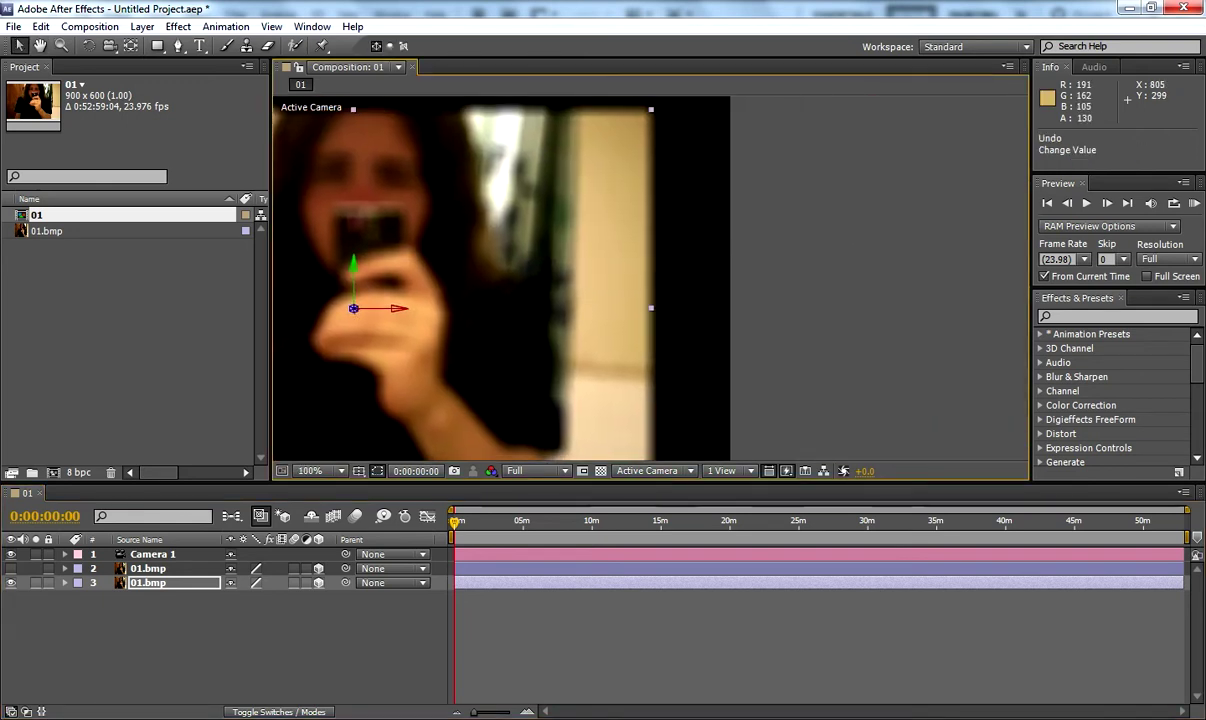
pyautogui.moveTo(651, 308); pyautogui.dragTo(731, 309)
pyautogui.scroll(1, 731, 313)
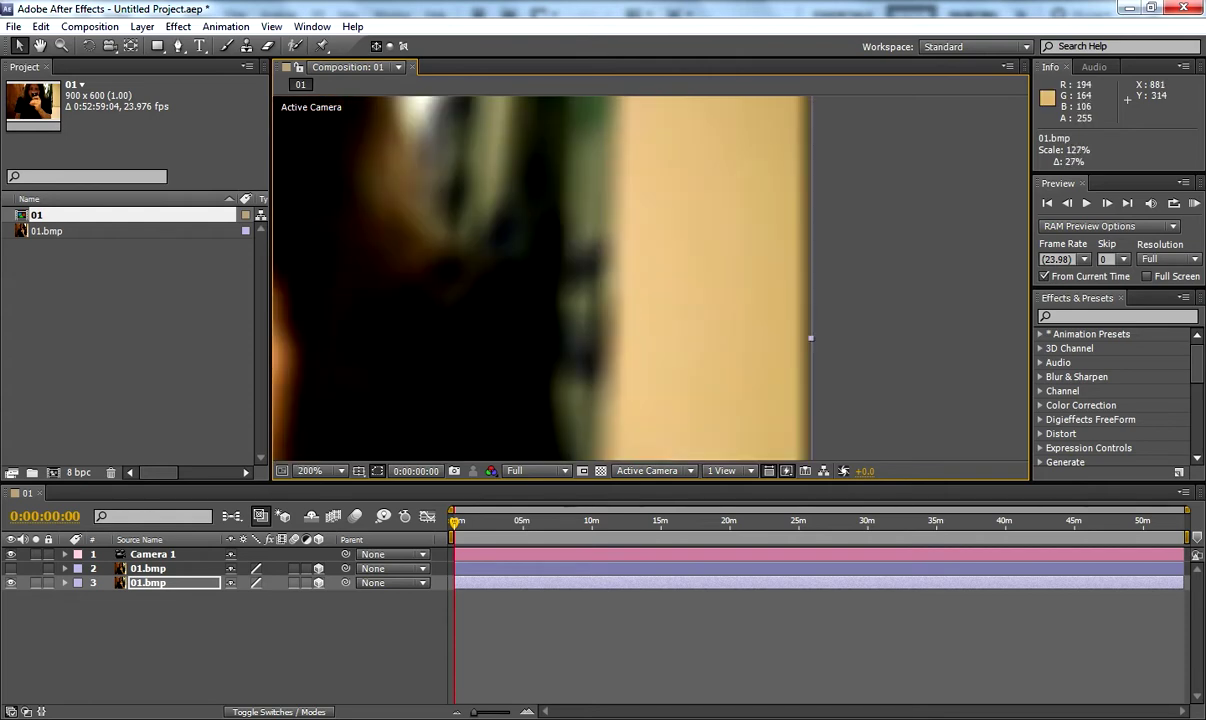
pyautogui.moveTo(795, 350); pyautogui.dragTo(575, 240)
pyautogui.scroll(2, 595, 250)
pyautogui.moveTo(472, 170); pyautogui.dragTo(623, 410)
pyautogui.scroll(2, 545, 300)
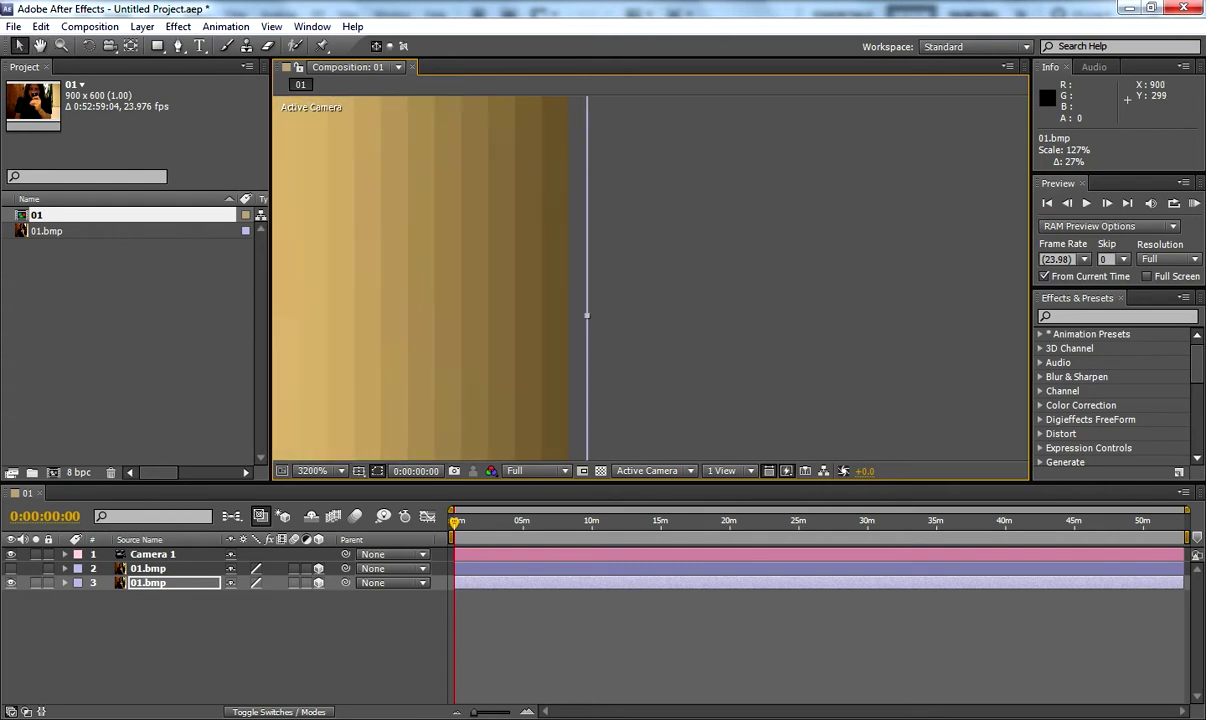
pyautogui.moveTo(587, 316); pyautogui.dragTo(628, 268)
# Step: Make the masked upper layer visible again and examine the person's edges against the blurred background
pyautogui.scroll(-8, 571, 316)
pyautogui.scroll(2, 628, 268)
pyautogui.scroll(2, 651, 247)
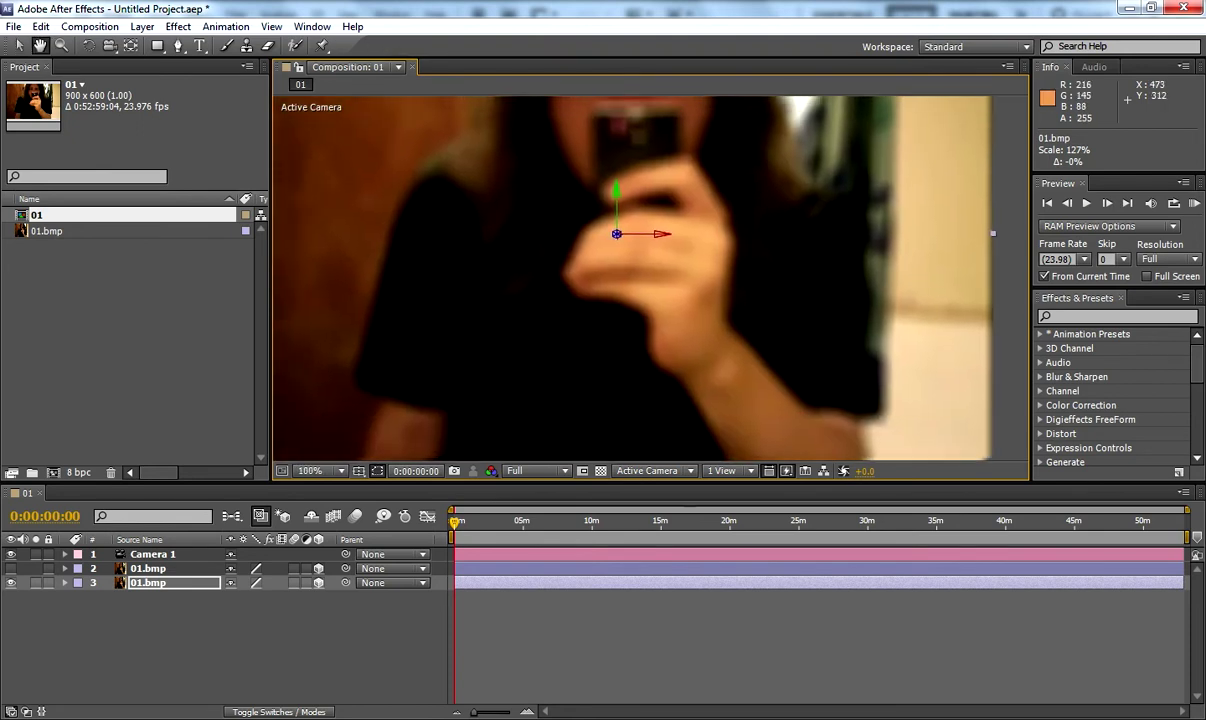
pyautogui.scroll(-2, 645, 245)
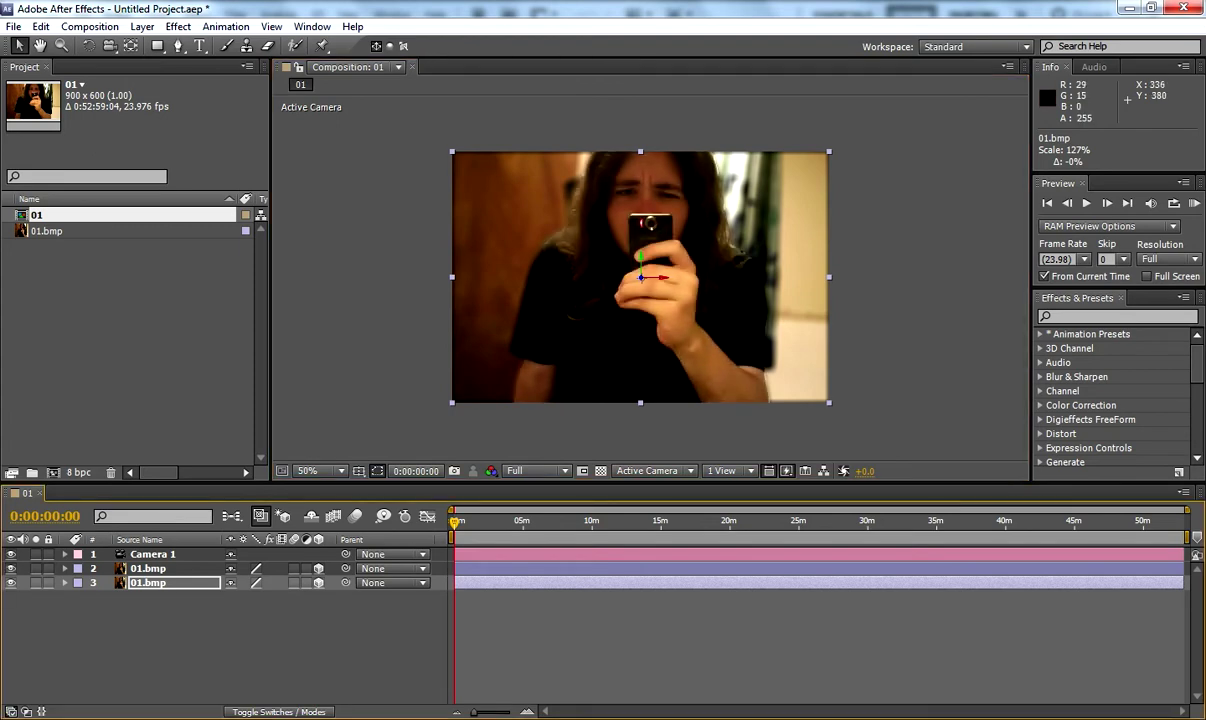
pyautogui.scroll(1, 645, 277)
pyautogui.press('space')
pyautogui.moveTo(672, 239); pyautogui.dragTo(975, 364)
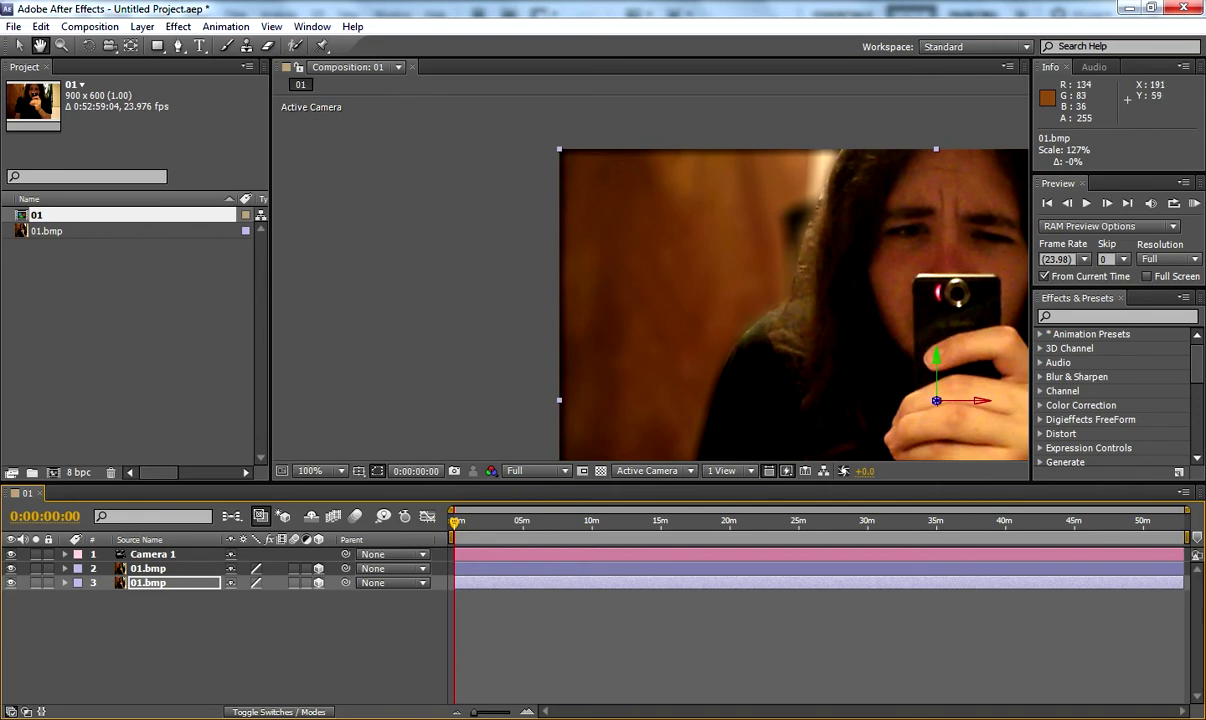
# Step: Inspect the person's hair, shoulder, arm and hand edges up close against the blurred background
pyautogui.press('v')
pyautogui.scroll(1, 565, 358)
pyautogui.press('h')
pyautogui.moveTo(527, 268); pyautogui.dragTo(616, 189)
pyautogui.moveTo(609, 388); pyautogui.dragTo(691, 238)
pyautogui.moveTo(682, 432); pyautogui.dragTo(689, 176)
pyautogui.moveTo(680, 378); pyautogui.dragTo(724, 230)
pyautogui.moveTo(840, 266); pyautogui.dragTo(574, 253)
pyautogui.moveTo(905, 256); pyautogui.dragTo(485, 312)
pyautogui.moveTo(900, 268); pyautogui.dragTo(665, 293)
pyautogui.moveTo(860, 244); pyautogui.dragTo(693, 244)
pyautogui.scroll(-1, 680, 215)
pyautogui.moveTo(655, 175); pyautogui.dragTo(746, 392)
pyautogui.moveTo(516, 362); pyautogui.dragTo(610, 330)
pyautogui.scroll(-1, 610, 330)
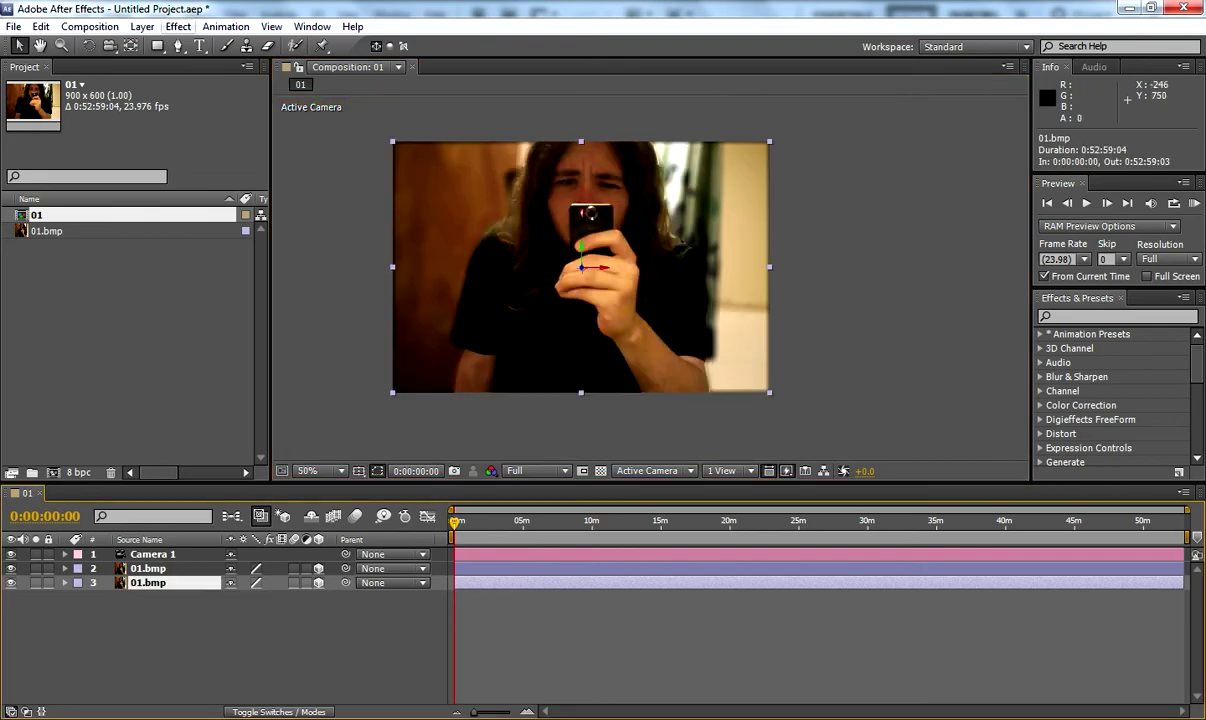
# Step: Apply Motion Tile to the lower 01.bmp layer with output width 380, output height 300 and mirrored edges
pyautogui.click(178, 26)
pyautogui.moveTo(300, 445)
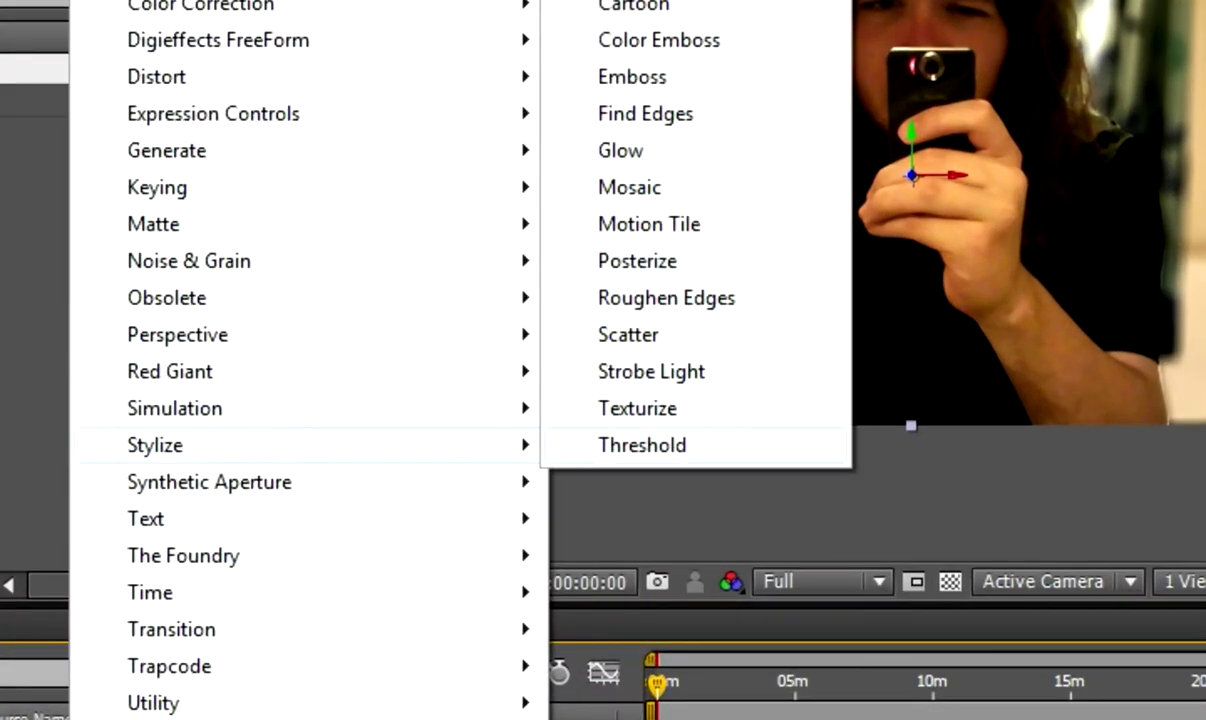
pyautogui.click(649, 224)
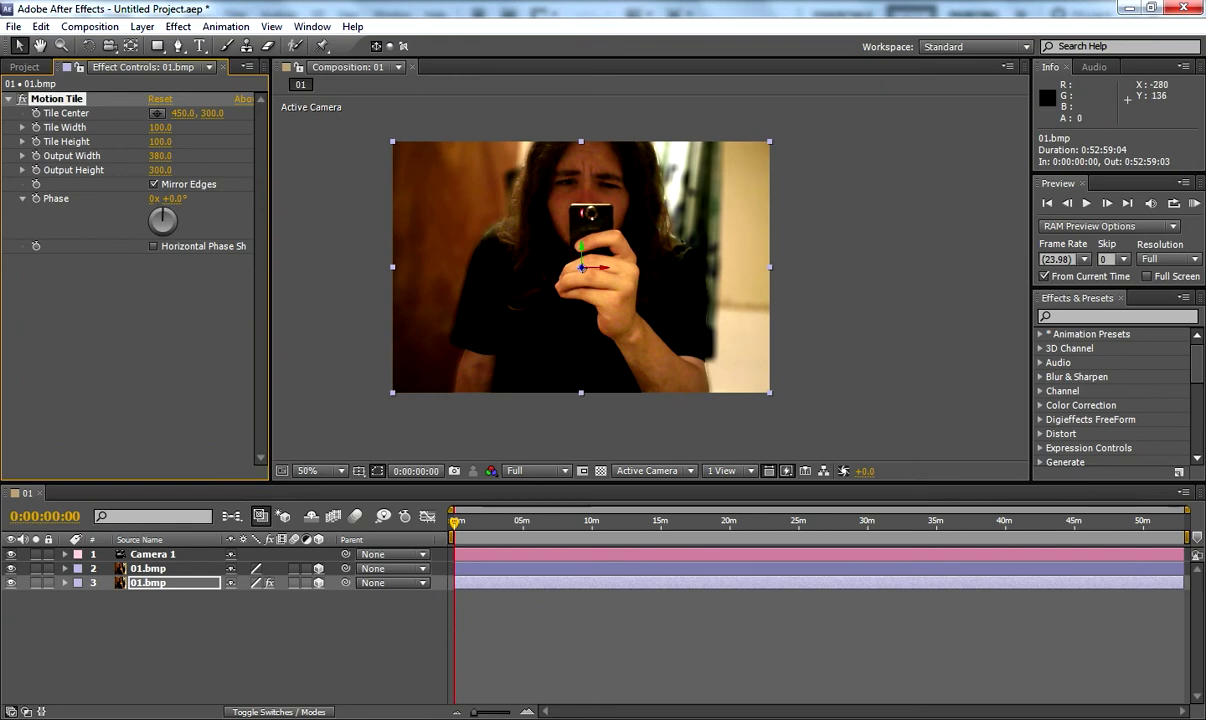
pyautogui.click(344, 387)
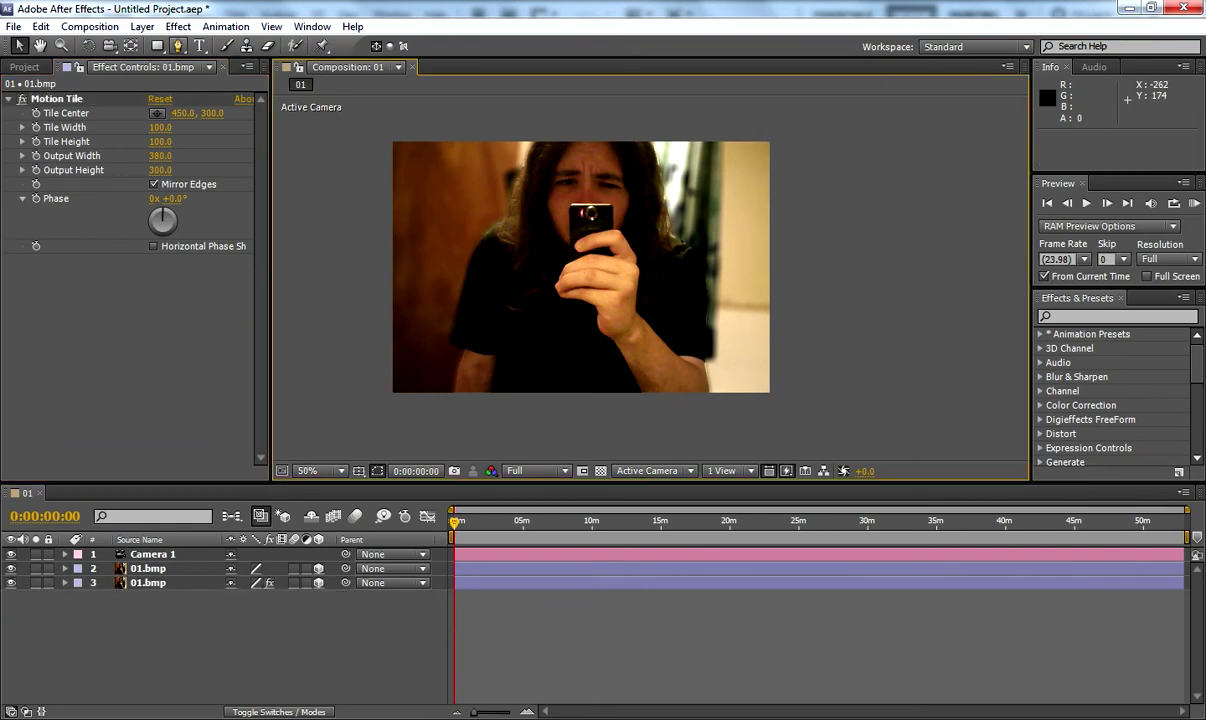
# Step: Try pushing the lower 01.bmp layer back to a Z position of 1676 to test the mirrored tiling, and undo the move
pyautogui.click(421, 233)
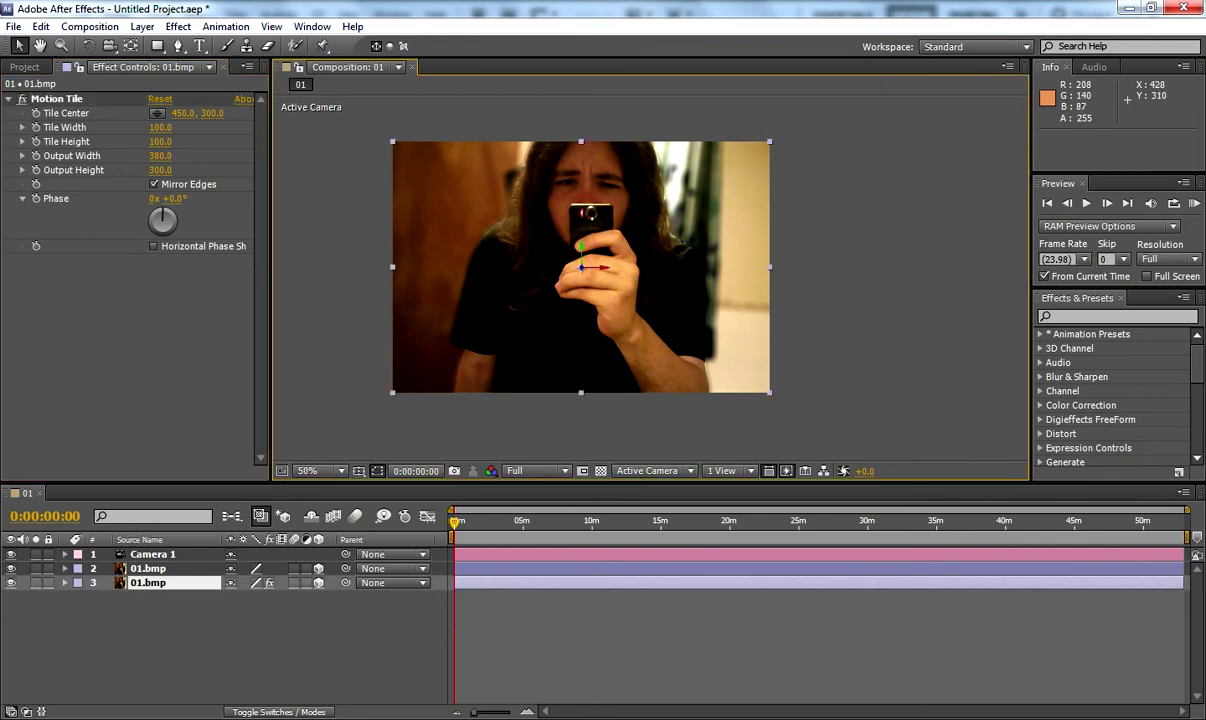
pyautogui.moveTo(583, 267); pyautogui.dragTo(165, 531)
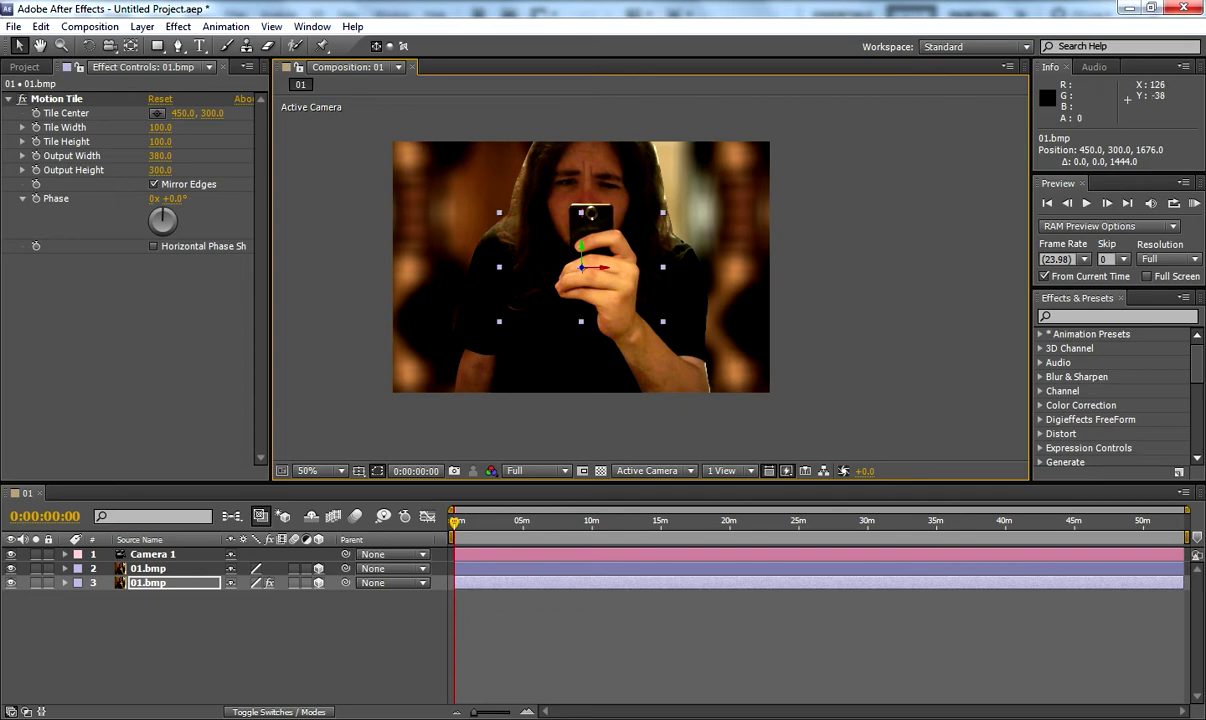
pyautogui.hotkey('ctrl', 'z')
# Step: Examine the cutout's edges along the hair and shoulder at high magnification
pyautogui.scroll(1, 600, 300)
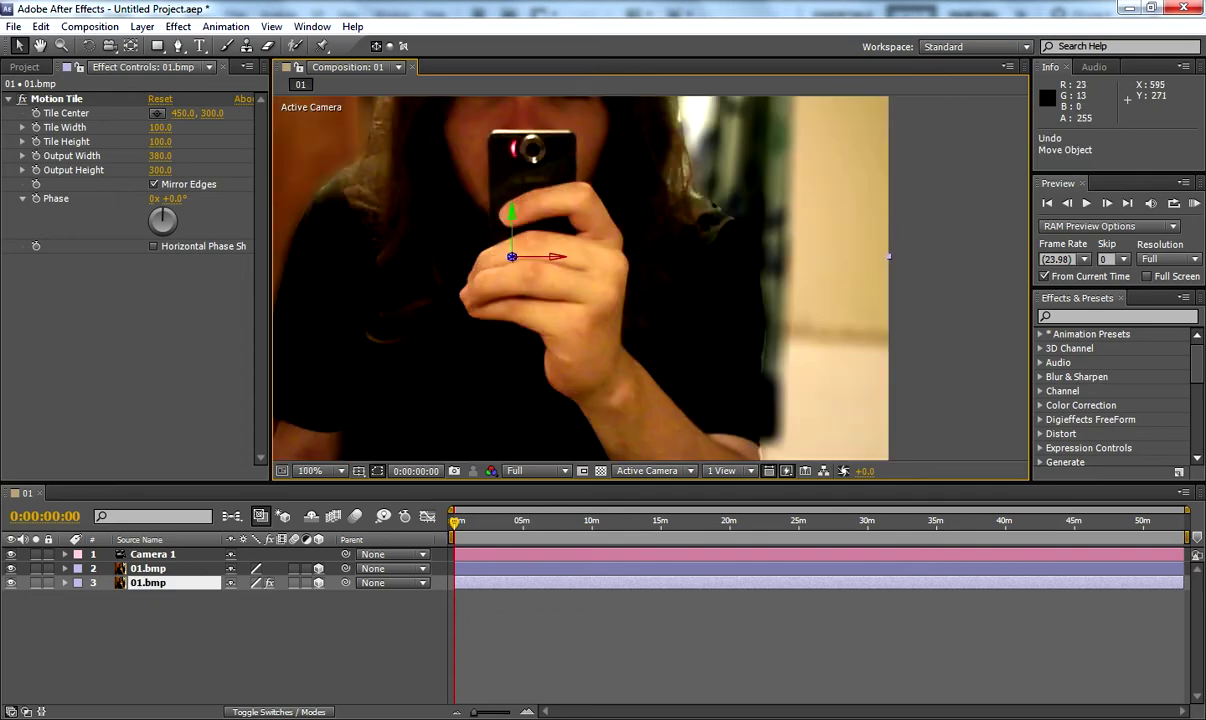
pyautogui.press('space')
pyautogui.moveTo(585, 290)
pyautogui.mouseDown()
pyautogui.moveTo(736, 146)
pyautogui.moveTo(809, 222)
pyautogui.moveTo(748, 450)
pyautogui.moveTo(568, 307)
pyautogui.mouseUp()
pyautogui.scroll(1, 580, 240)
pyautogui.press('space')
pyautogui.moveTo(580, 150); pyautogui.dragTo(446, 450)
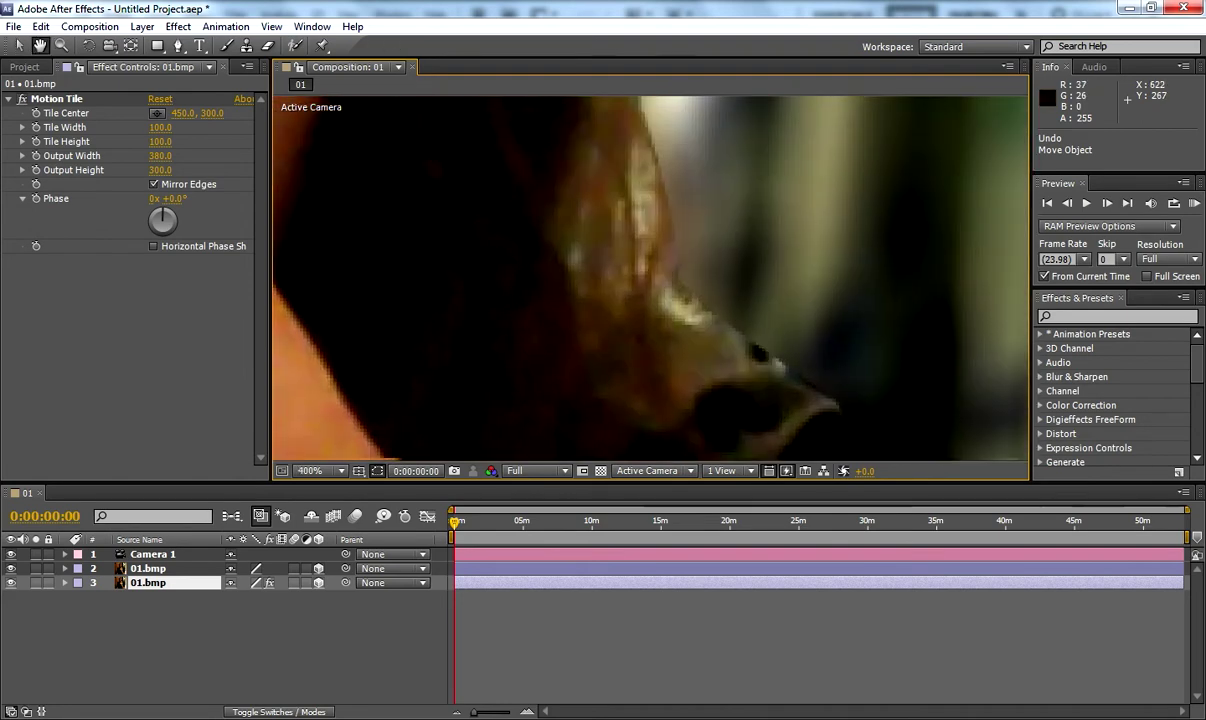
pyautogui.scroll(1, 580, 270)
pyautogui.moveTo(560, 200)
pyautogui.mouseDown()
pyautogui.moveTo(555, 320)
pyautogui.moveTo(570, 405)
pyautogui.mouseUp()
pyautogui.moveTo(540, 290); pyautogui.dragTo(592, 437)
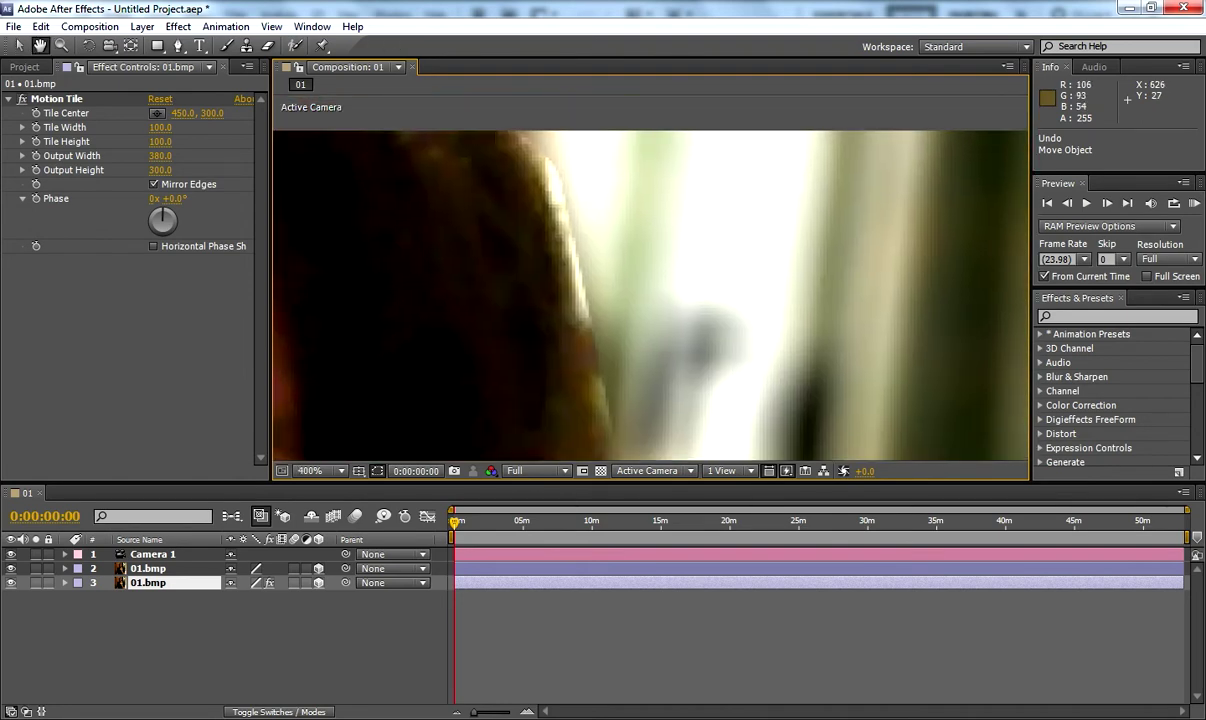
pyautogui.moveTo(668, 412); pyautogui.dragTo(600, 257)
pyautogui.moveTo(538, 308); pyautogui.dragTo(597, 177)
pyautogui.scroll(-1, 583, 227)
pyautogui.press('space')
pyautogui.moveTo(300, 342); pyautogui.dragTo(328, 407)
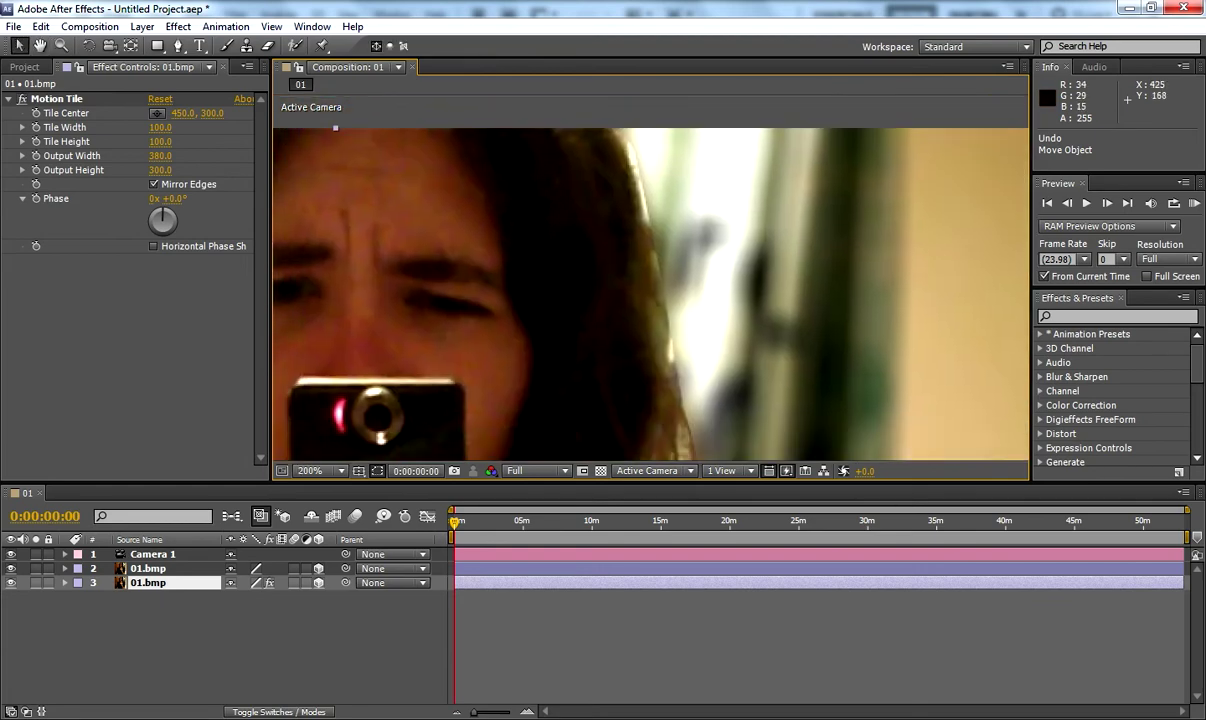
# Step: Hide the mask outlines and set the Mask 1 feather of the upper 01.bmp layer to 6 pixels
pyautogui.click(149, 568)
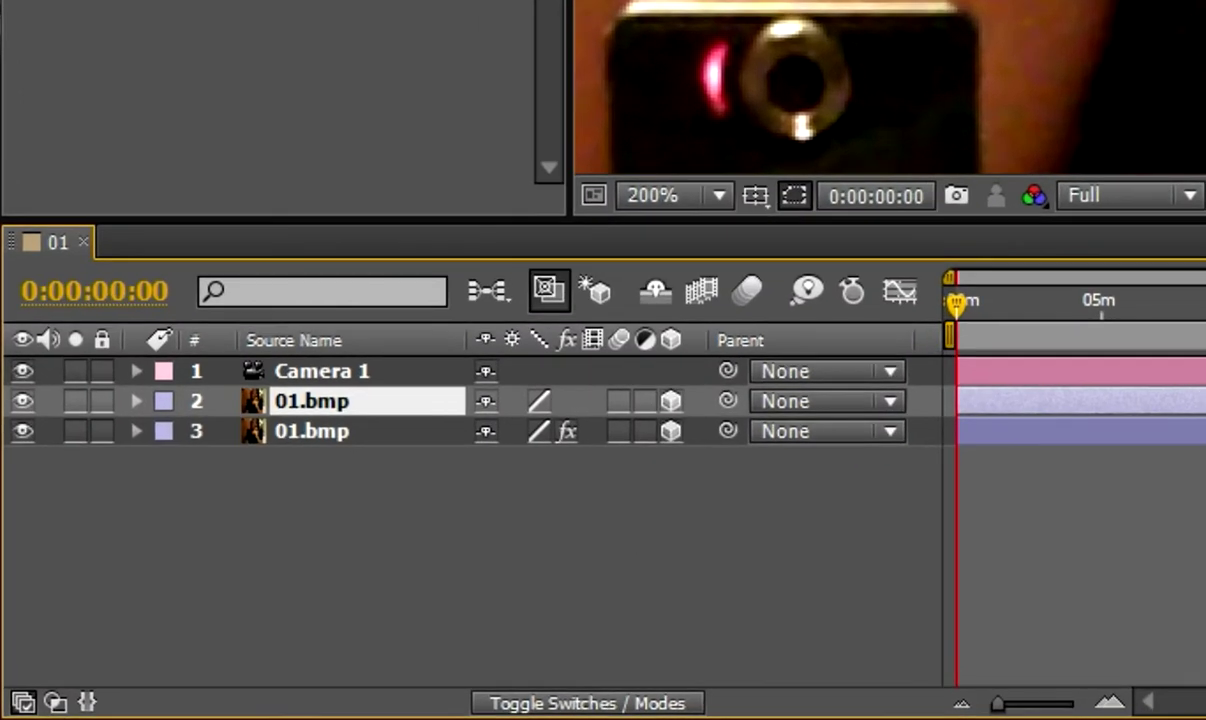
pyautogui.press('f')
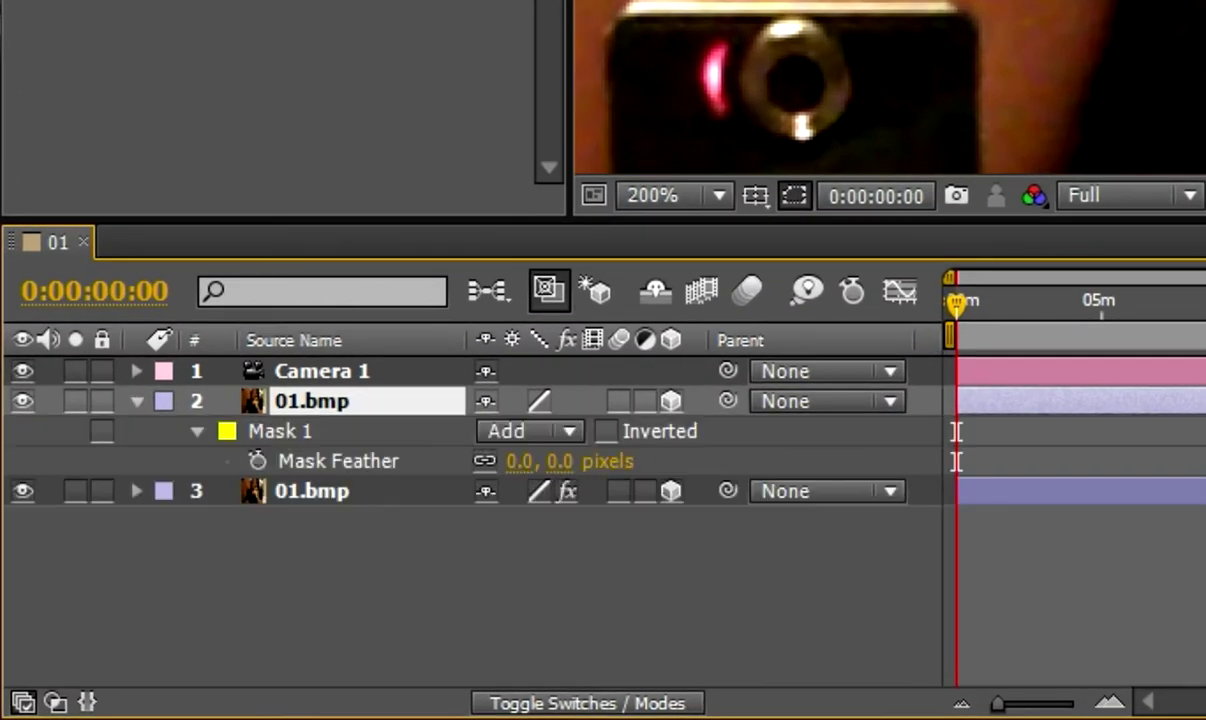
pyautogui.click(794, 196)
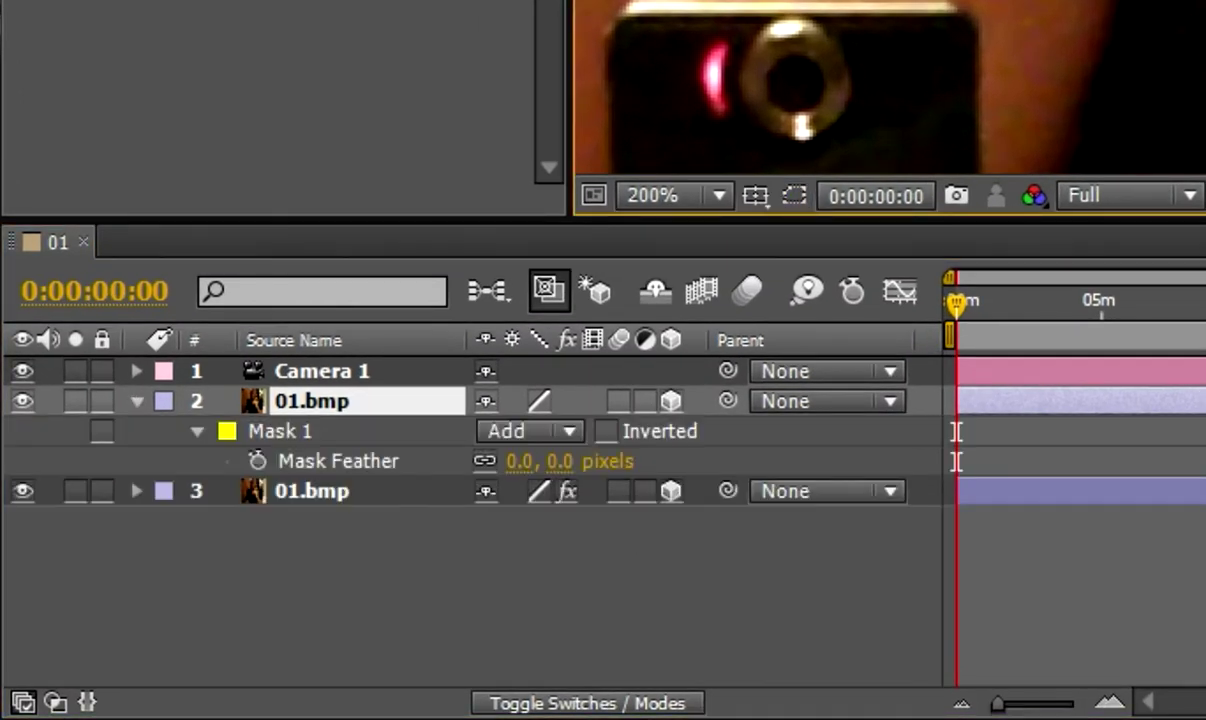
pyautogui.moveTo(518, 461); pyautogui.dragTo(618, 461)
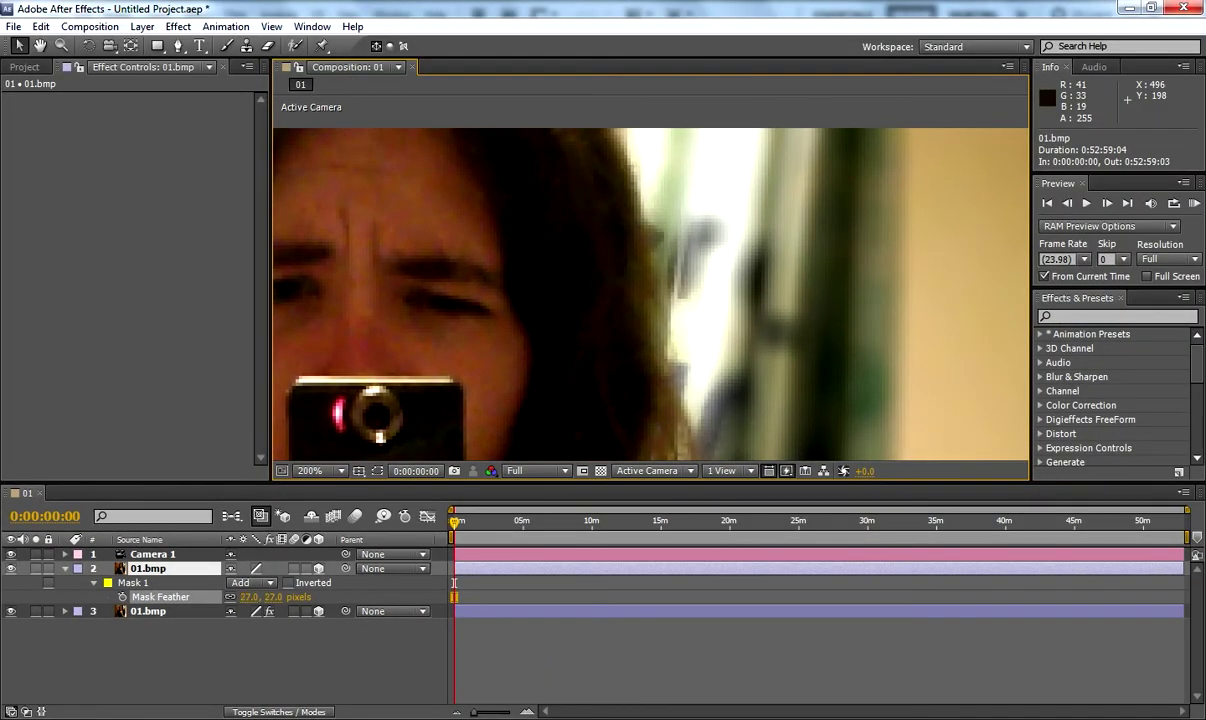
pyautogui.moveTo(306, 597); pyautogui.dragTo(357, 597)
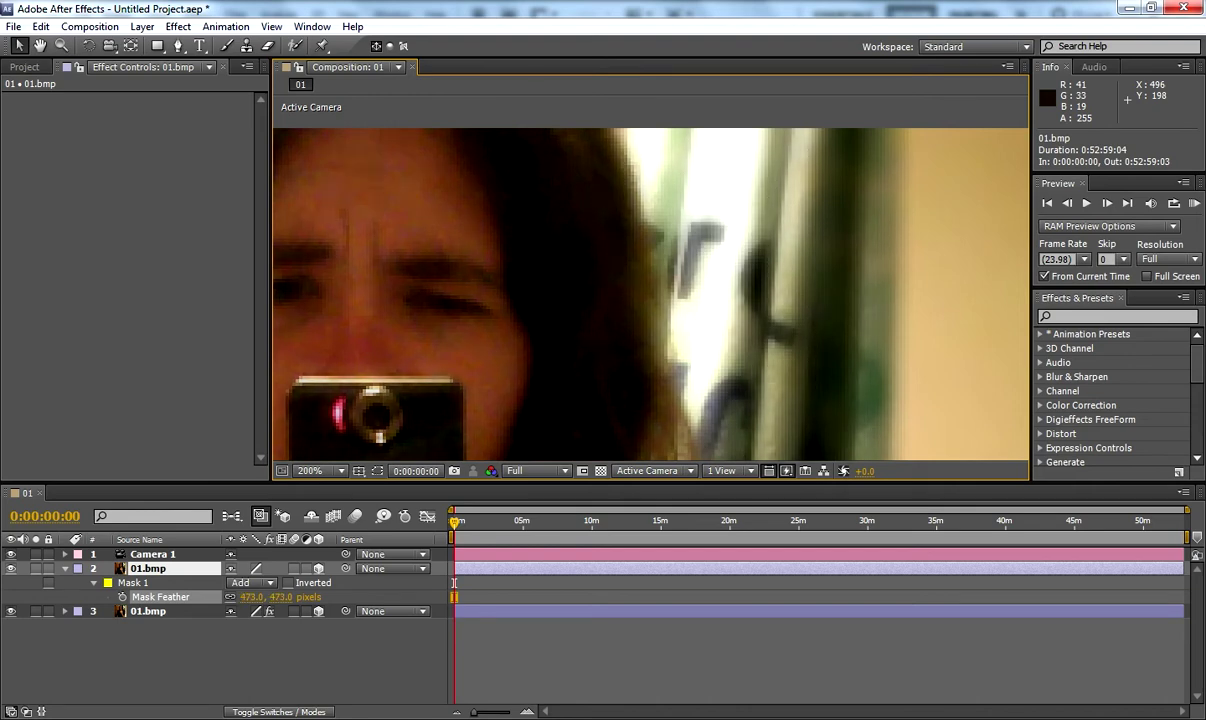
pyautogui.moveTo(577, 597); pyautogui.dragTo(330, 597)
pyautogui.moveTo(60, 596); pyautogui.dragTo(5, 596)
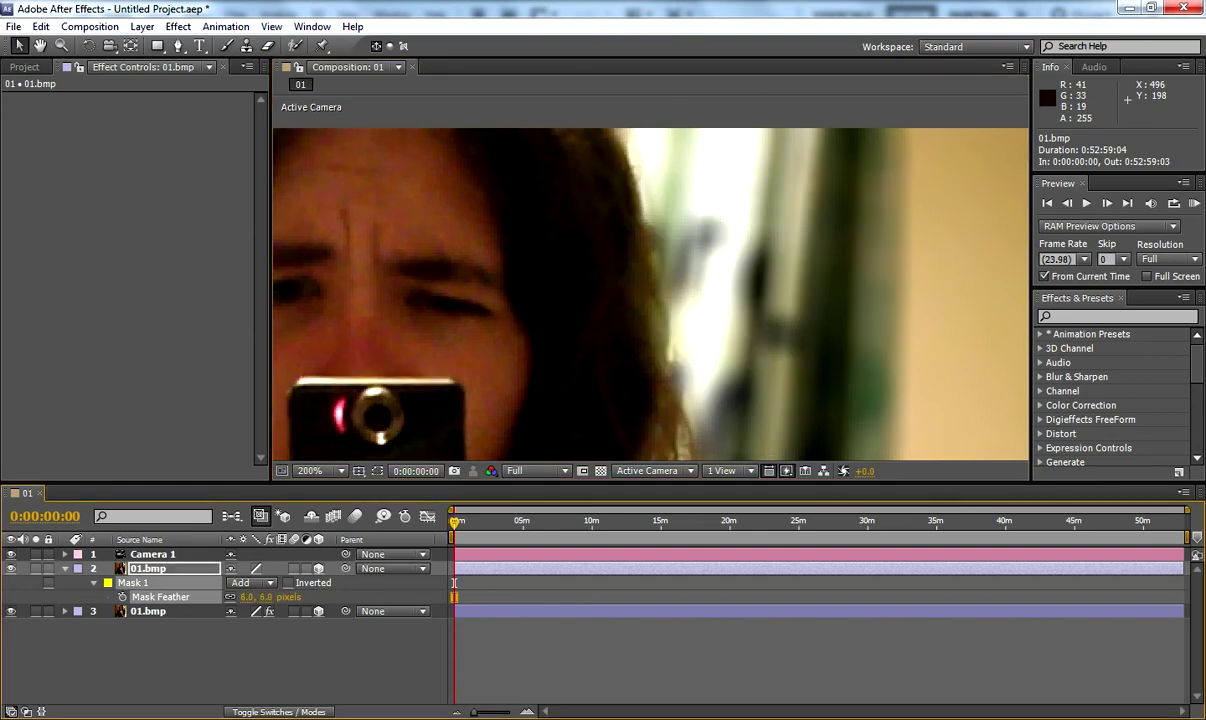
# Step: Hide the lower 01.bmp layer and set the upper layer's Mask 1 feather to 18 pixels
pyautogui.click(11, 611)
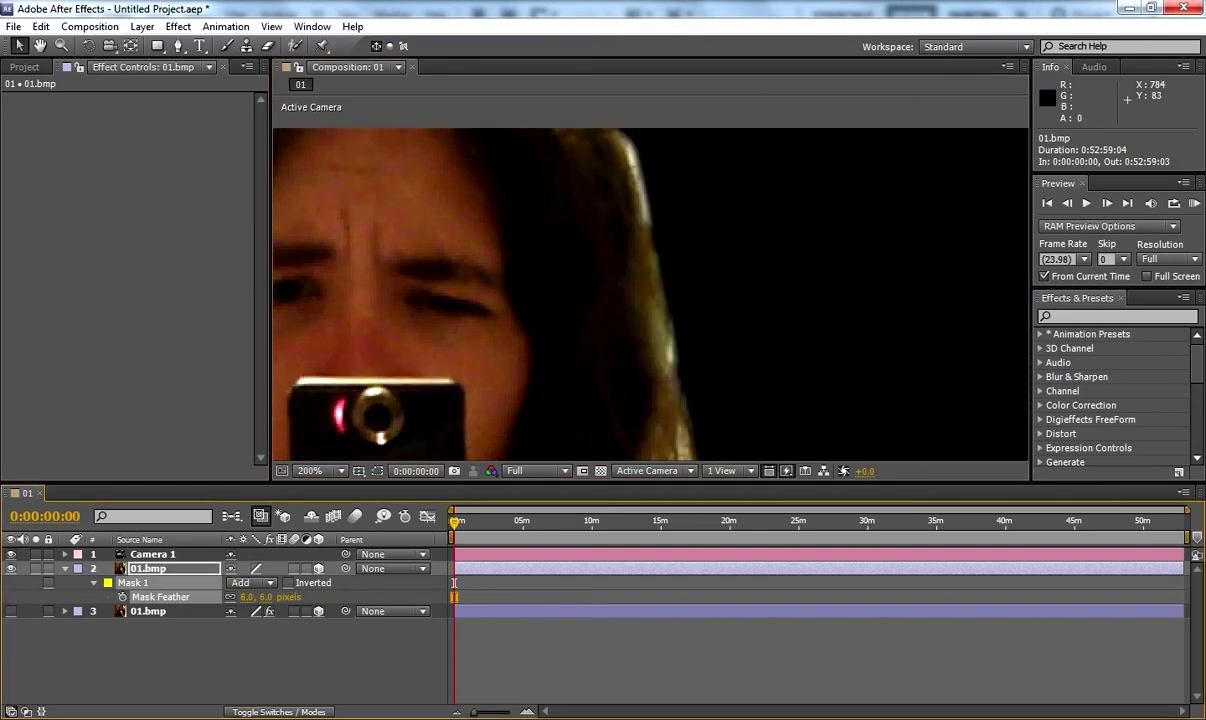
pyautogui.moveTo(247, 597)
pyautogui.mouseDown()
pyautogui.moveTo(390, 597)
pyautogui.moveTo(255, 597)
pyautogui.moveTo(265, 596)
pyautogui.mouseUp()
pyautogui.scroll(-1, 475, 386)
pyautogui.press('space')
pyautogui.moveTo(475, 386); pyautogui.dragTo(521, 319)
pyautogui.press('v')
pyautogui.moveTo(268, 597); pyautogui.dragTo(263, 597)
pyautogui.press('space')
pyautogui.moveTo(710, 282); pyautogui.dragTo(720, 312)
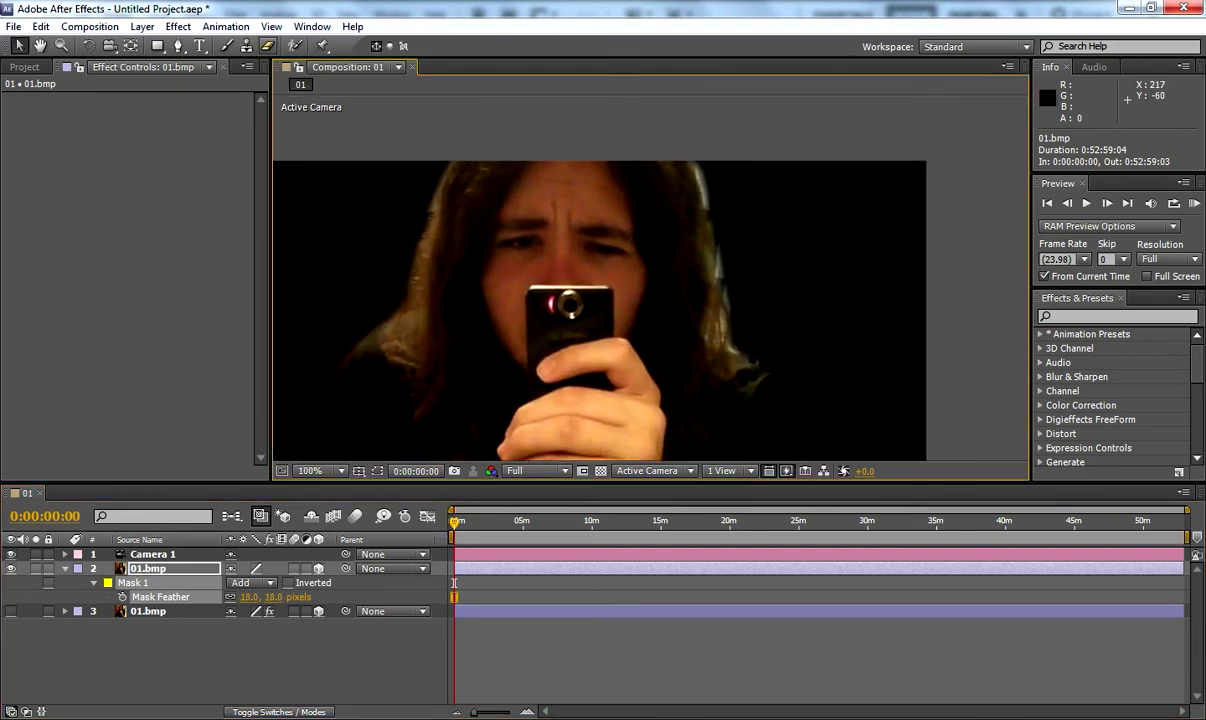
# Step: Try the Eraser on the light fringe beside the hair in the upper 01.bmp layer, and undo the stroke
pyautogui.click(268, 46)
pyautogui.doubleClick(581, 369)
pyautogui.press('space')
pyautogui.moveTo(936, 150); pyautogui.dragTo(524, 310)
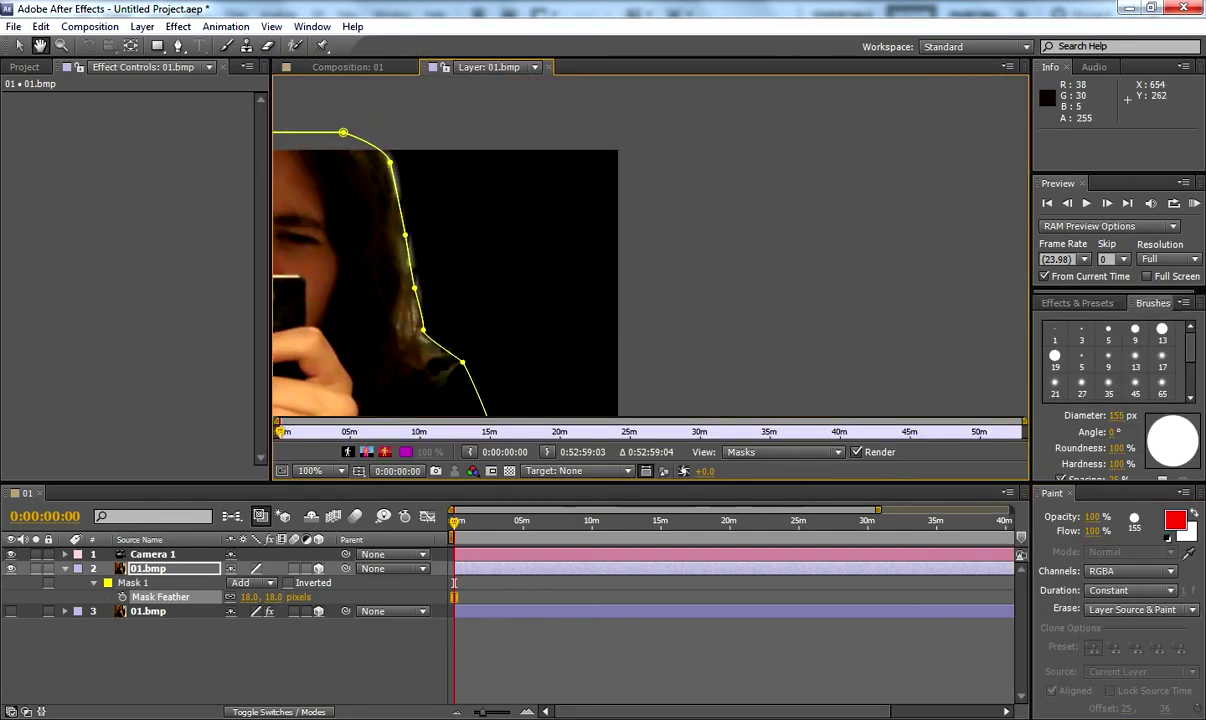
pyautogui.scroll(1, 522, 288)
pyautogui.press('space')
pyautogui.moveTo(313, 248); pyautogui.dragTo(848, 320)
pyautogui.moveTo(937, 263)
pyautogui.mouseDown()
pyautogui.moveTo(840, 323)
pyautogui.moveTo(832, 254)
pyautogui.moveTo(820, 262)
pyautogui.mouseUp()
pyautogui.scroll(1, 650, 248)
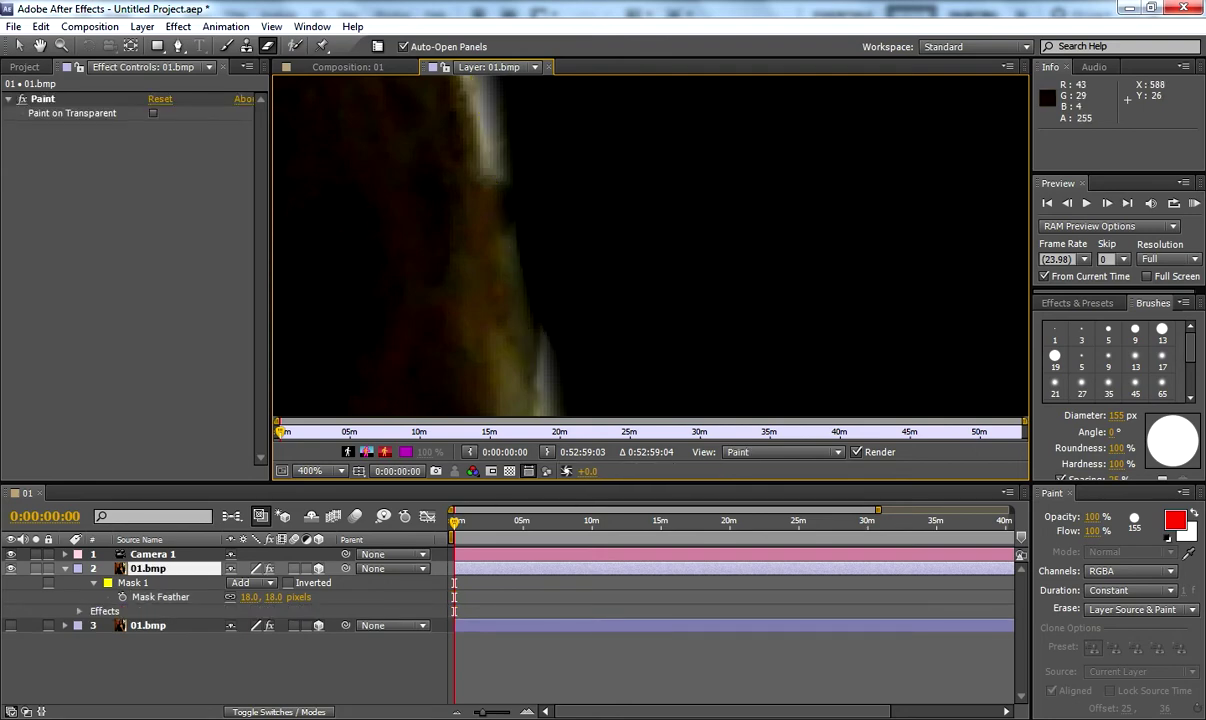
pyautogui.click(40, 26)
pyautogui.click(50, 40)
pyautogui.click(548, 67)
pyautogui.moveTo(528, 264); pyautogui.dragTo(533, 125)
pyautogui.scroll(-1, 526, 120)
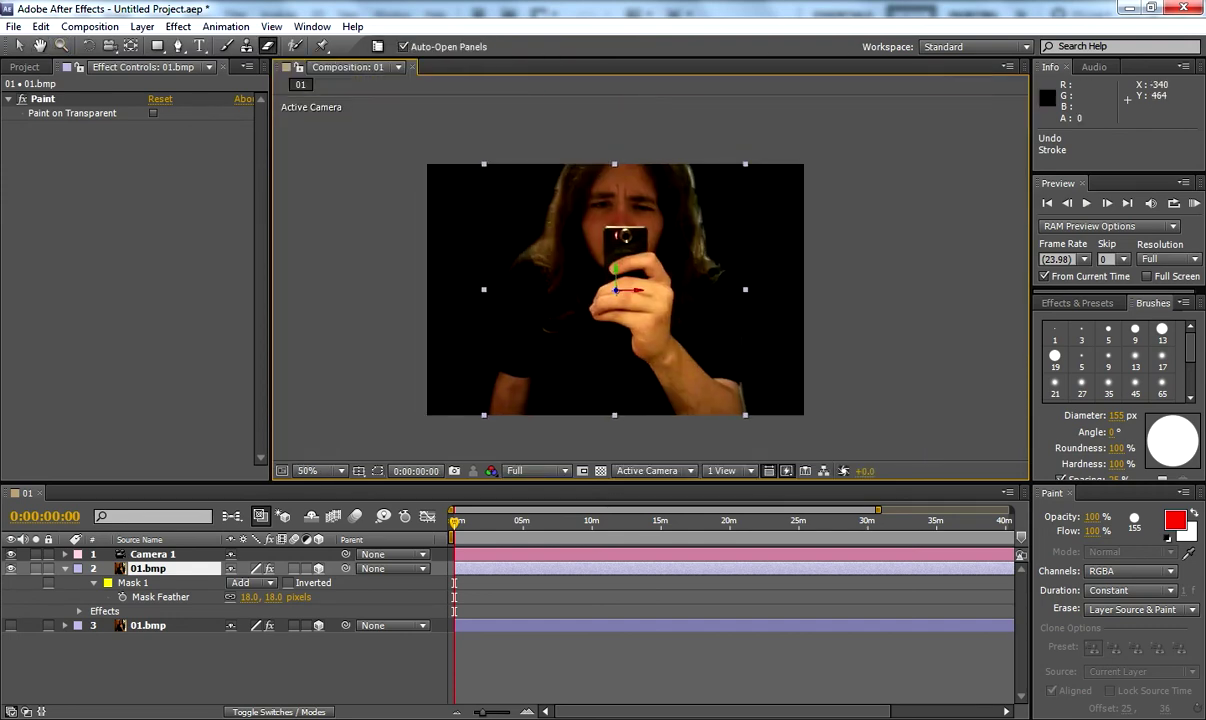
# Step: Make the lower 01.bmp layer visible again behind the feathered cutout
pyautogui.click(11, 625)
pyautogui.scroll(1, 686, 292)
pyautogui.moveTo(686, 292); pyautogui.dragTo(727, 333)
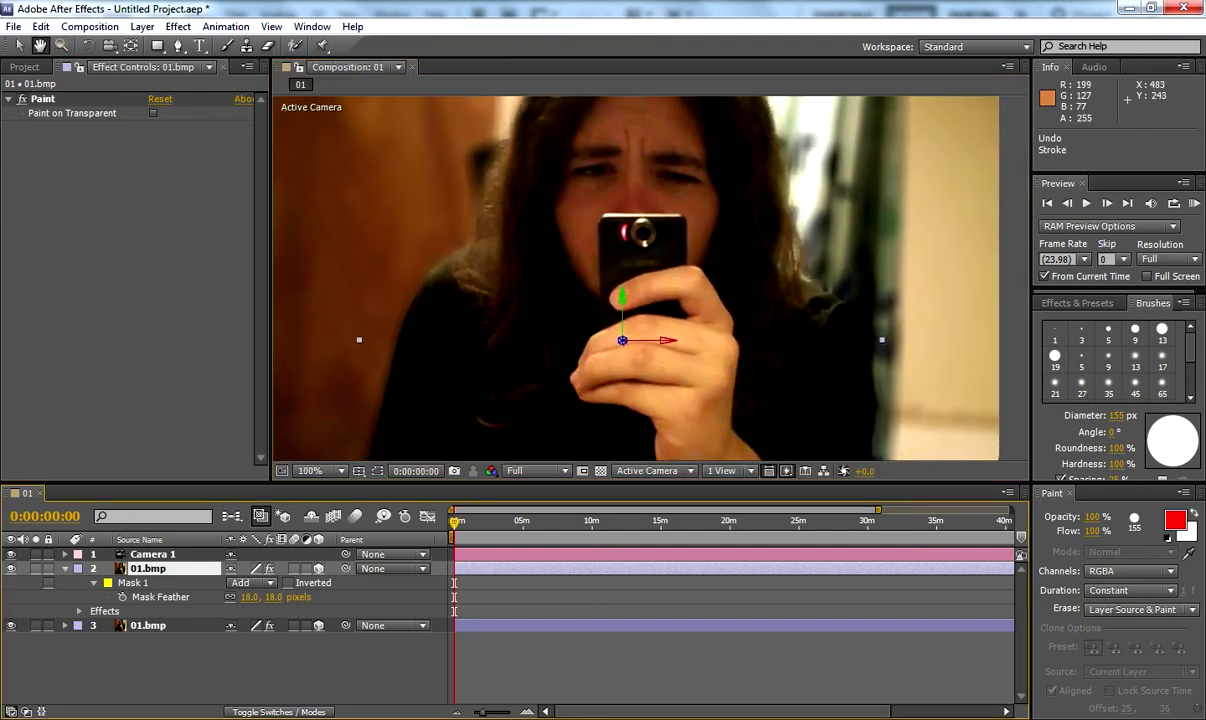
# Step: Examine the feathered sleeve and forearm edges of the cutout against the pale wall
pyautogui.moveTo(650, 298); pyautogui.dragTo(606, 368)
pyautogui.scroll(1, 640, 300)
pyautogui.moveTo(716, 388); pyautogui.dragTo(500, 228)
pyautogui.moveTo(530, 345); pyautogui.dragTo(514, 213)
pyautogui.moveTo(560, 283); pyautogui.dragTo(503, 199)
pyautogui.scroll(1, 600, 260)
pyautogui.moveTo(785, 333); pyautogui.dragTo(657, 392)
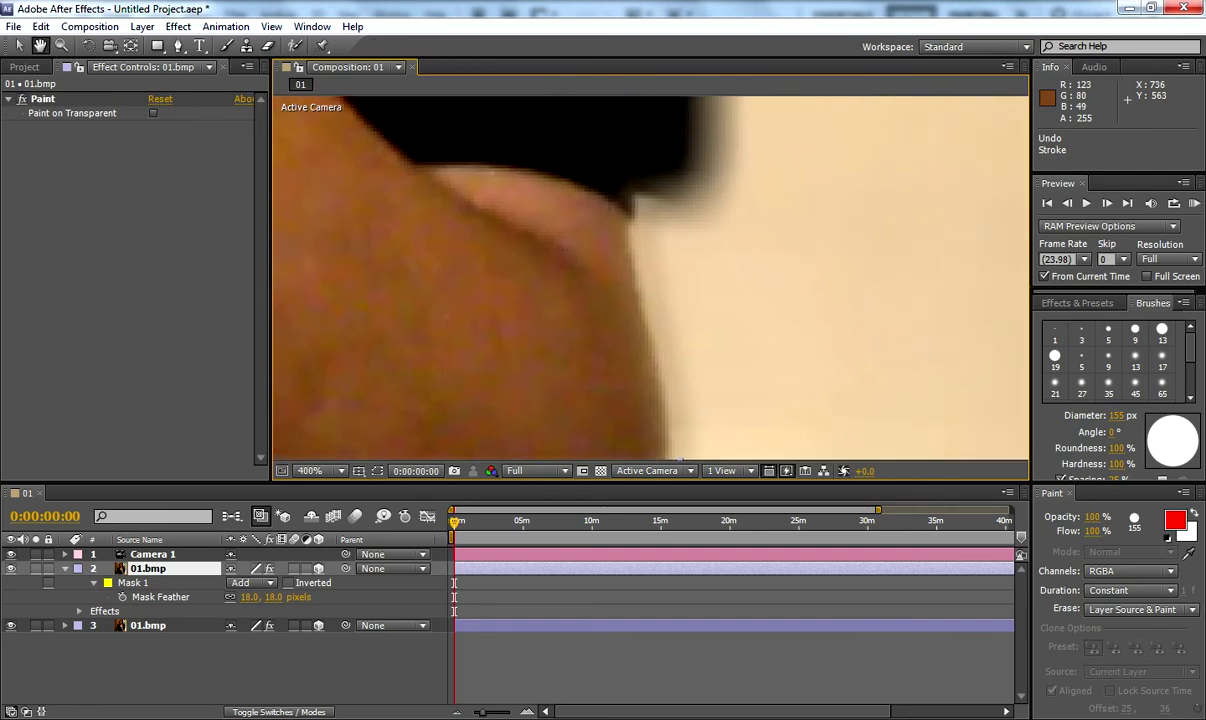
pyautogui.moveTo(525, 335); pyautogui.dragTo(514, 244)
pyautogui.scroll(1, 640, 300)
pyautogui.moveTo(675, 108); pyautogui.dragTo(605, 455)
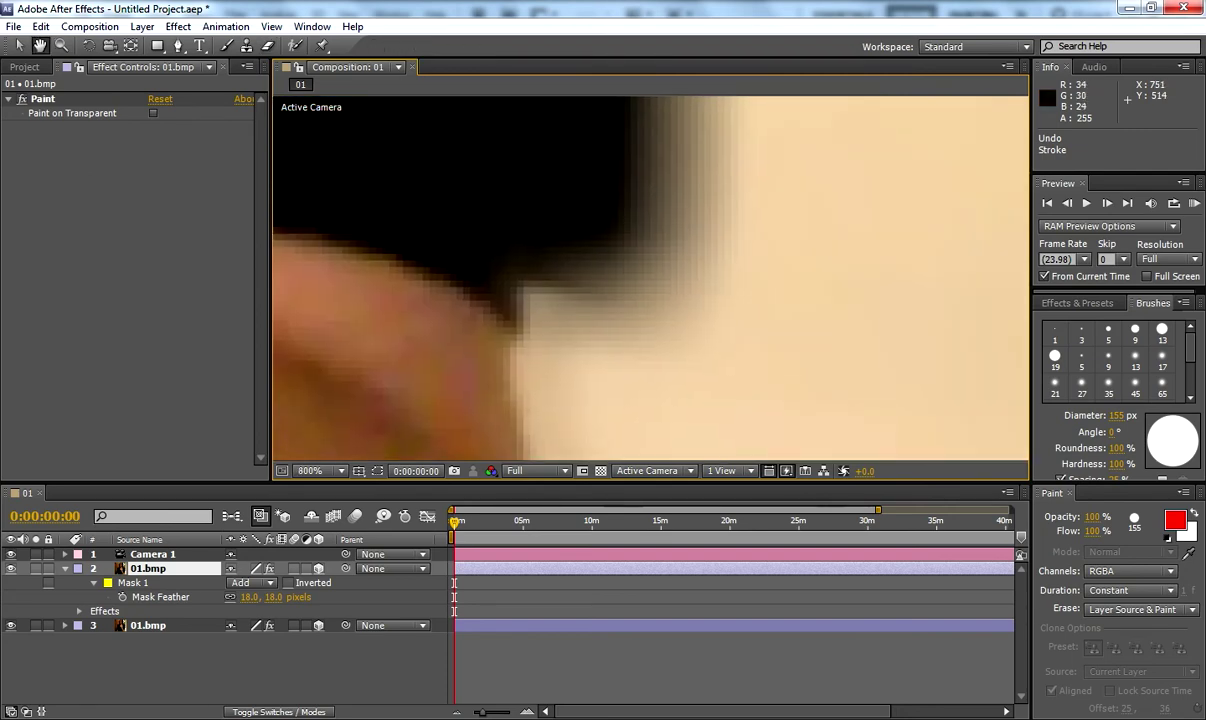
pyautogui.moveTo(623, 212); pyautogui.dragTo(692, 208)
pyautogui.scroll(-1, 640, 240)
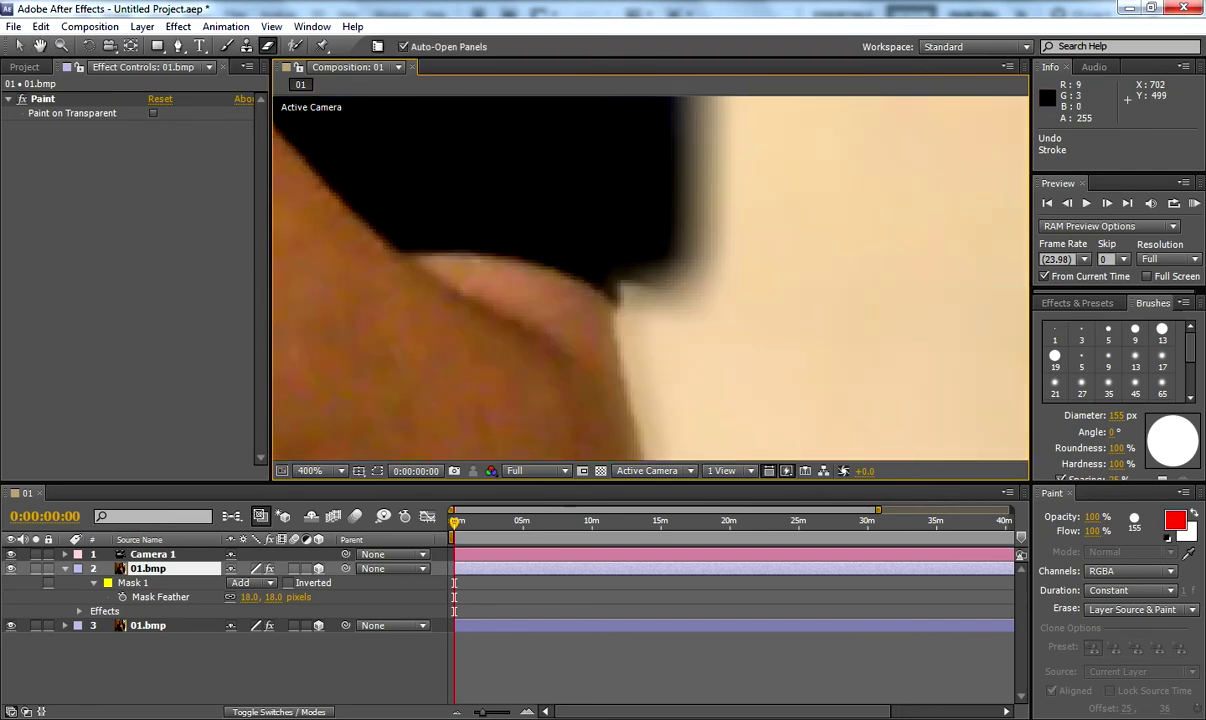
pyautogui.moveTo(504, 222)
pyautogui.mouseDown()
pyautogui.moveTo(512, 252)
pyautogui.moveTo(484, 376)
pyautogui.moveTo(594, 162)
pyautogui.mouseUp()
pyautogui.moveTo(645, 351); pyautogui.dragTo(645, 214)
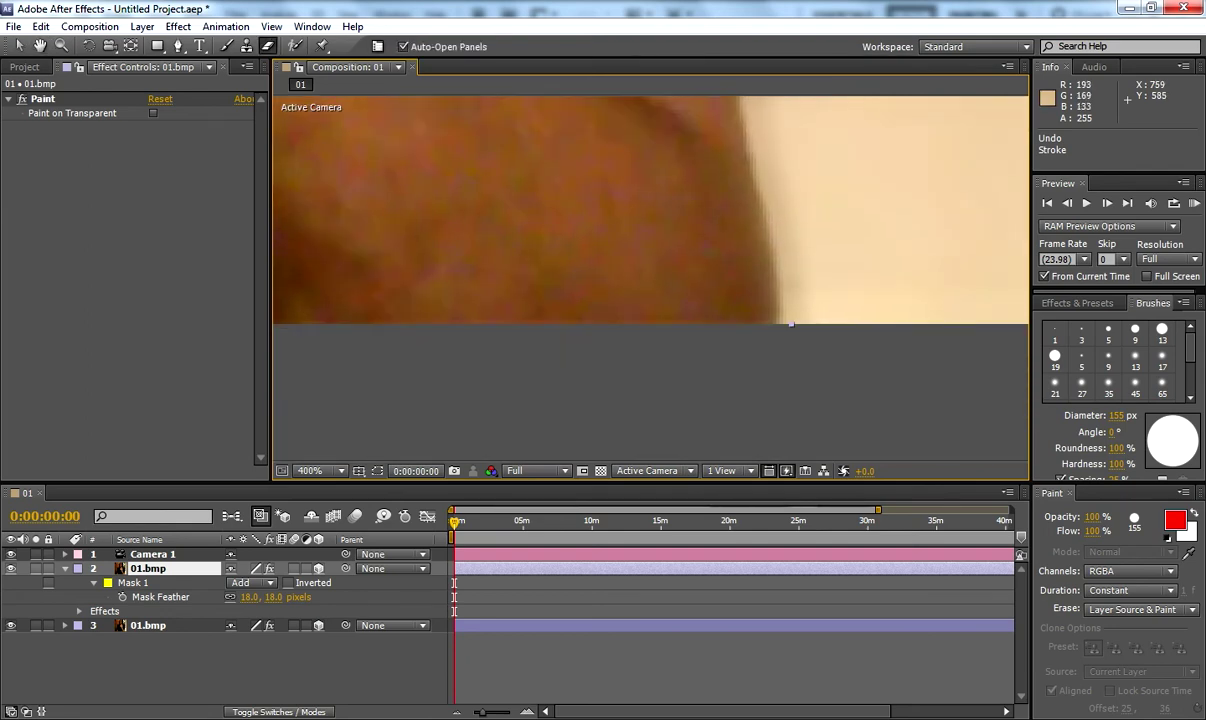
pyautogui.scroll(1, 791, 323)
pyautogui.moveTo(791, 323); pyautogui.dragTo(677, 460)
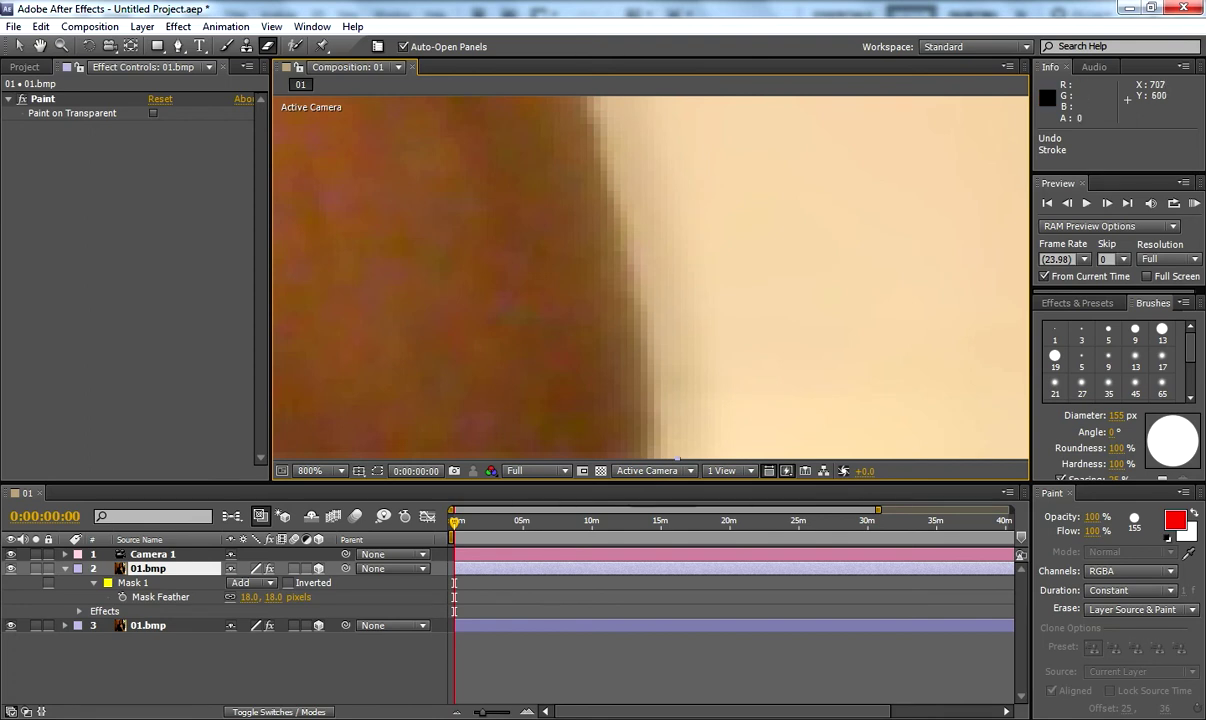
# Step: Hide the masked upper layer to compare the forearm edge and the background blur, and show the layer again
pyautogui.click(11, 568)
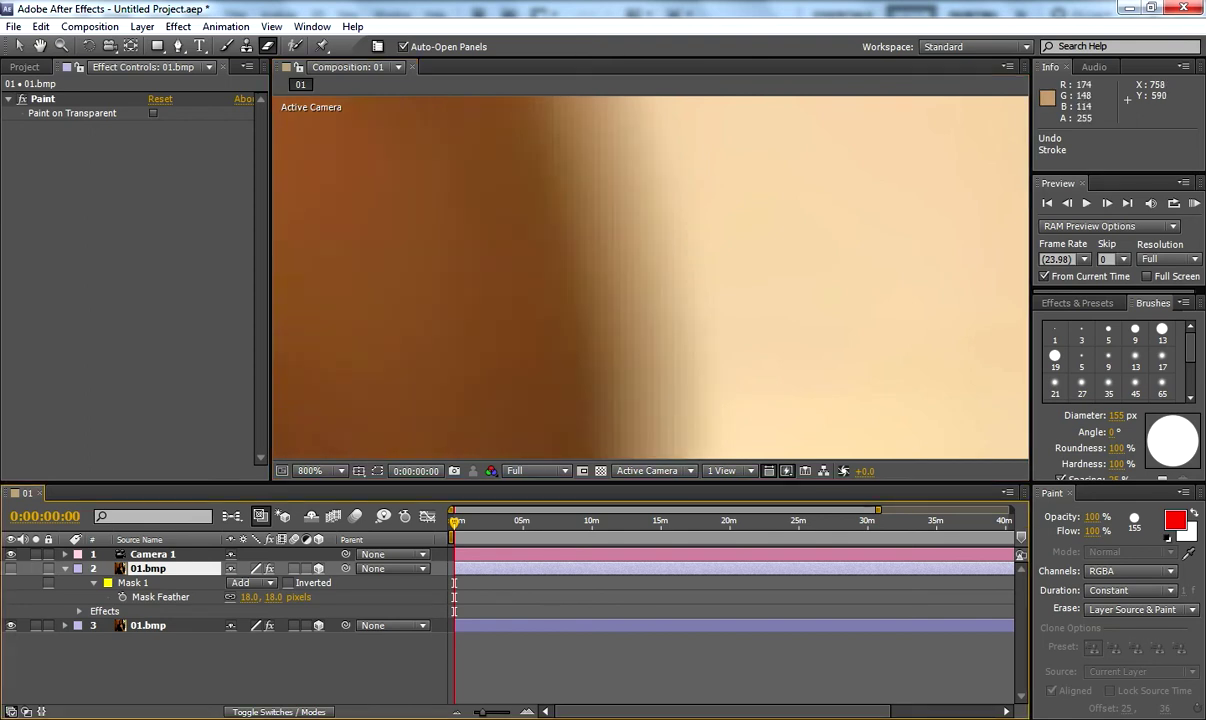
pyautogui.scroll(-3, 590, 160)
pyautogui.press('space')
pyautogui.moveTo(465, 122); pyautogui.dragTo(775, 340)
pyautogui.moveTo(893, 448); pyautogui.dragTo(903, 456)
pyautogui.click(11, 568)
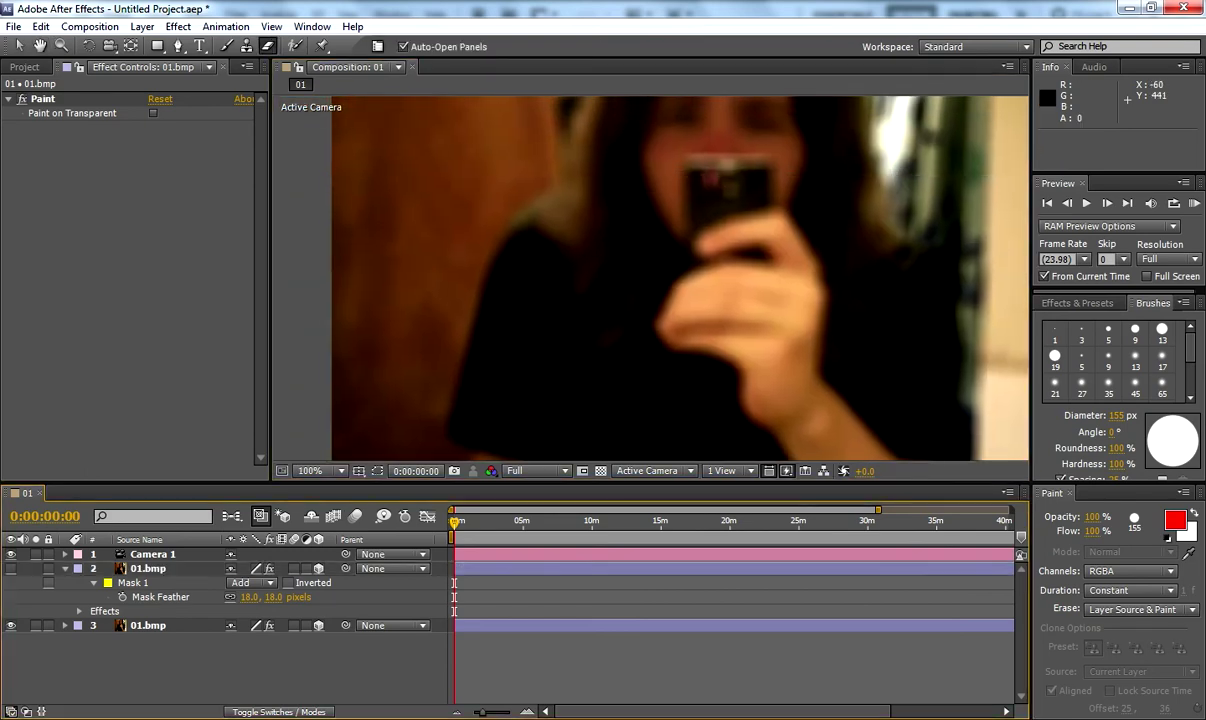
pyautogui.press('space')
pyautogui.moveTo(724, 358); pyautogui.dragTo(667, 490)
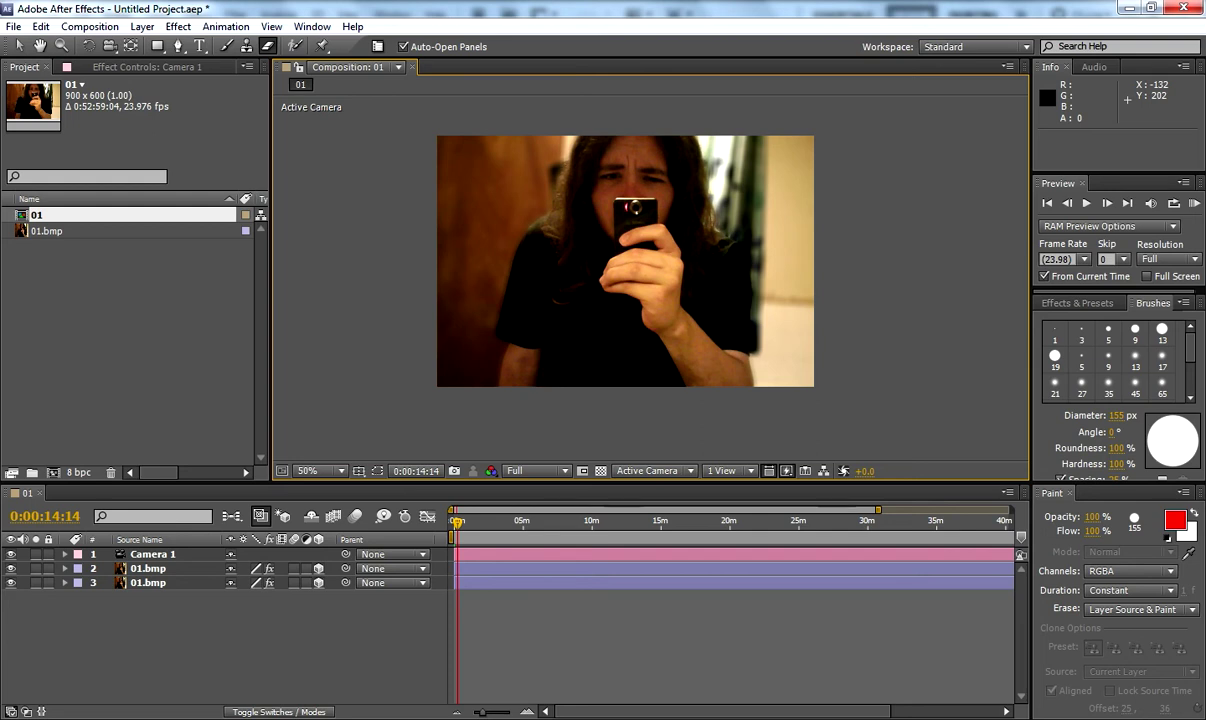
pyautogui.click(89, 26)
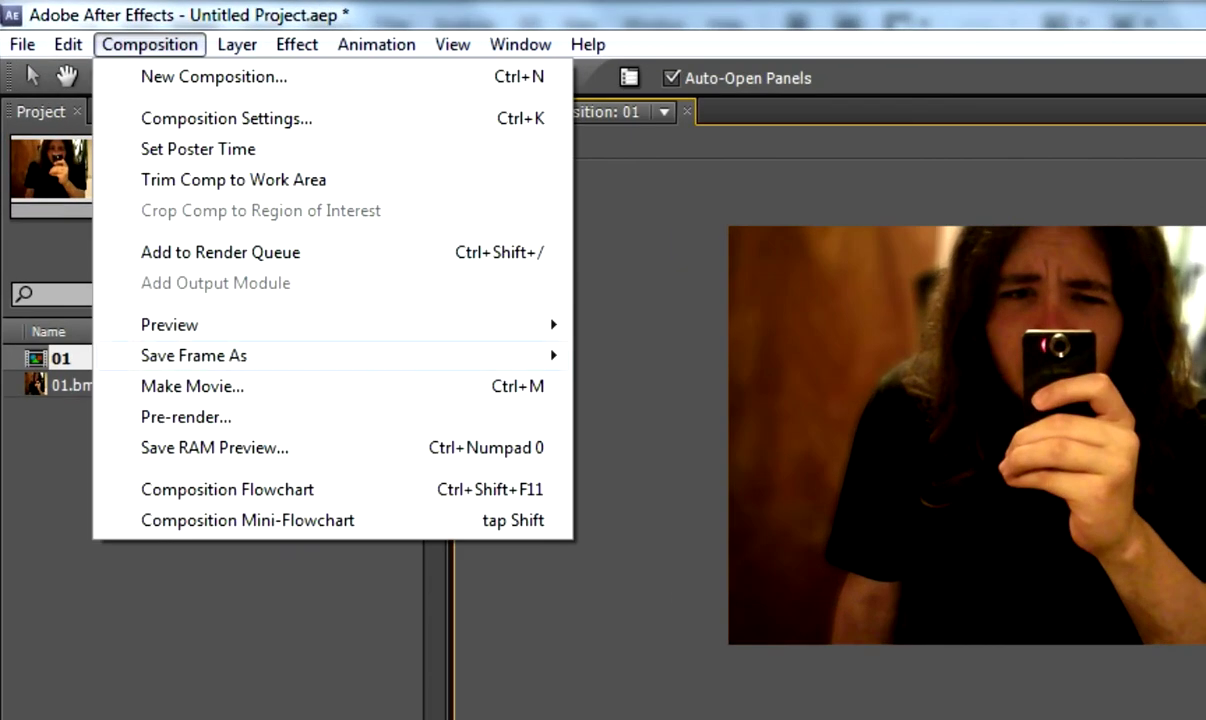
pyautogui.moveTo(194, 356)
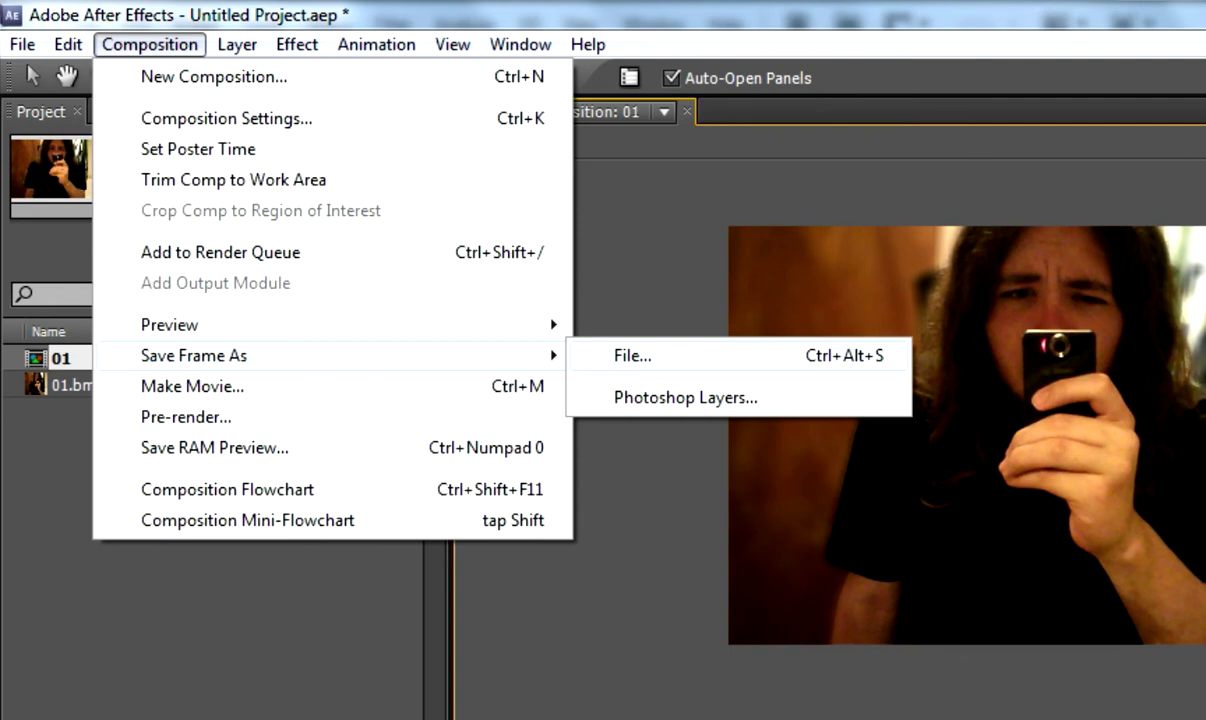
pyautogui.click(633, 356)
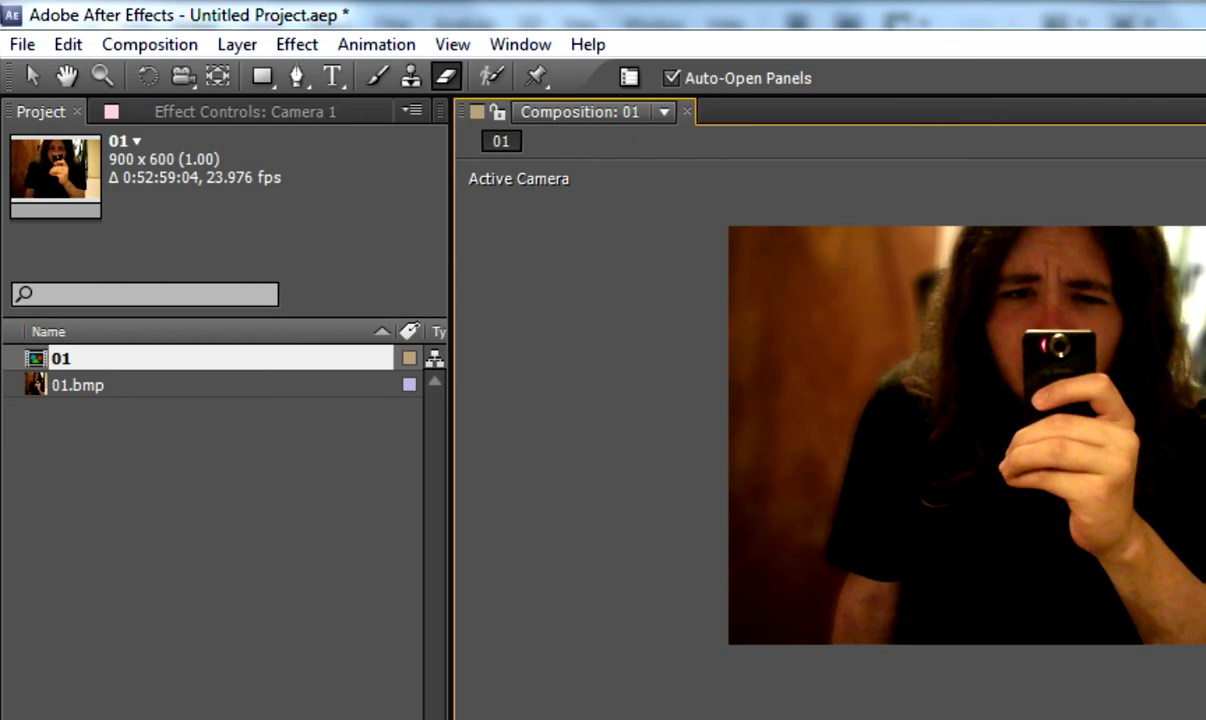
# Step: Export the current frame of composition 01 by copying it to the clipboard
pyautogui.click(22, 45)
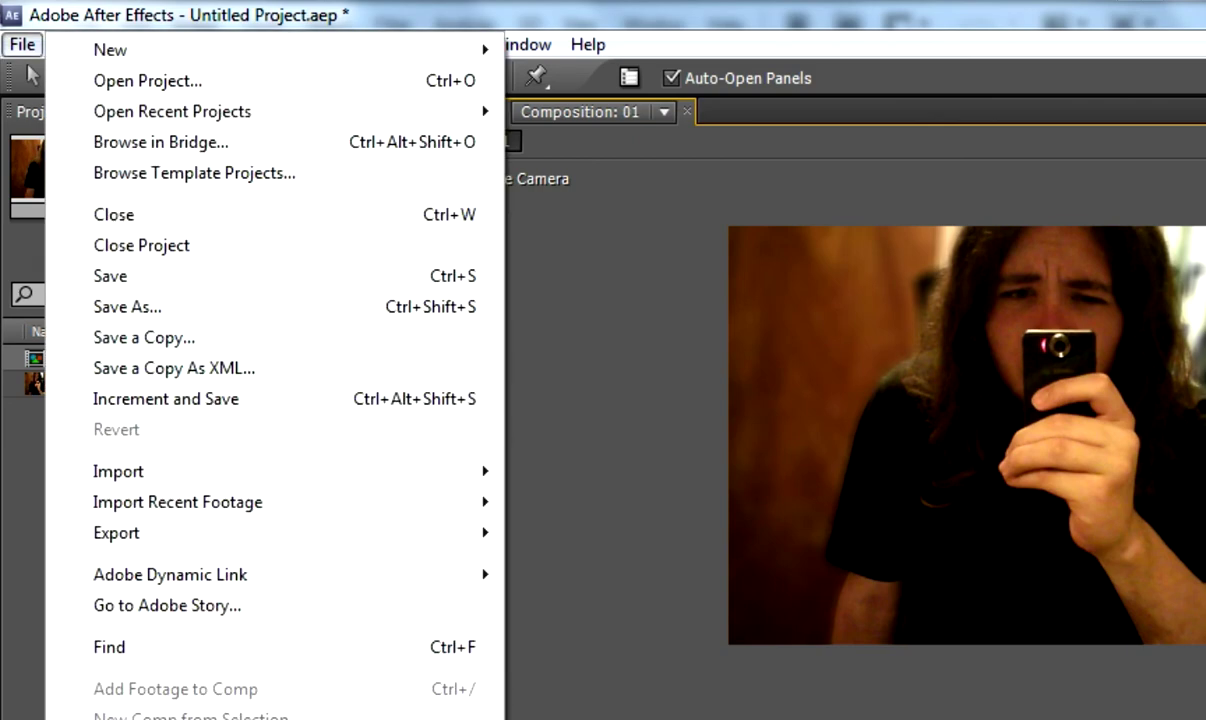
pyautogui.moveTo(118, 533)
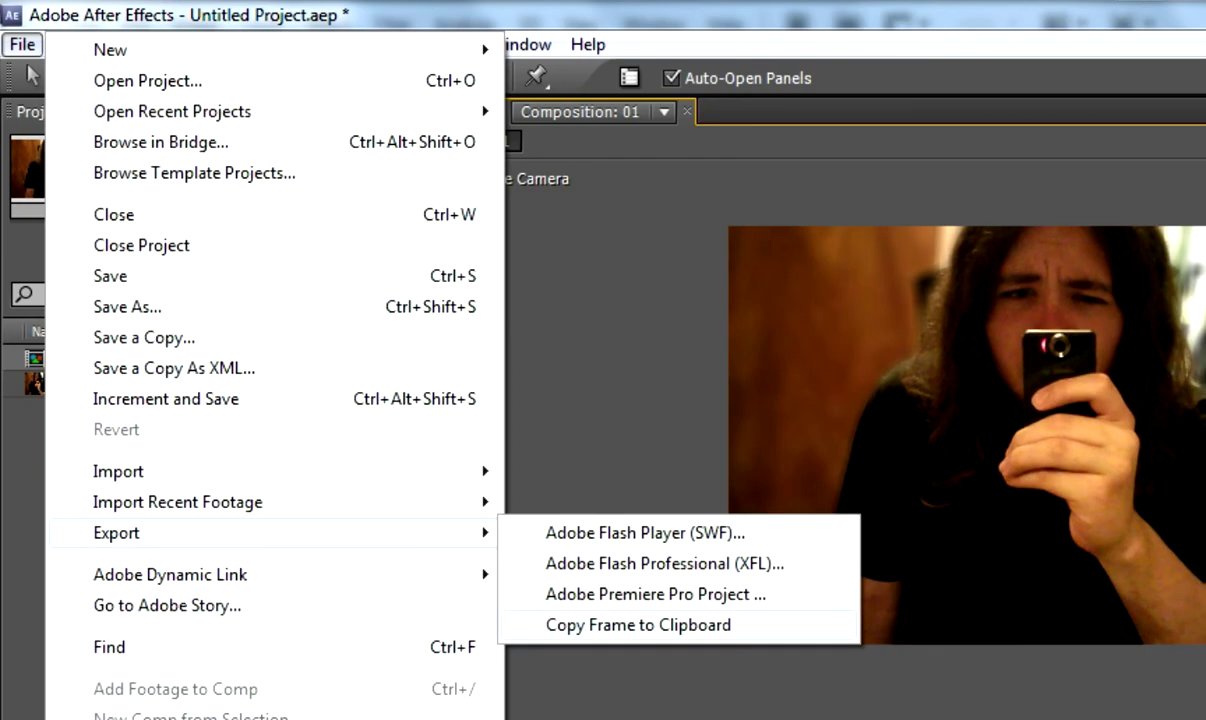
pyautogui.click(638, 625)
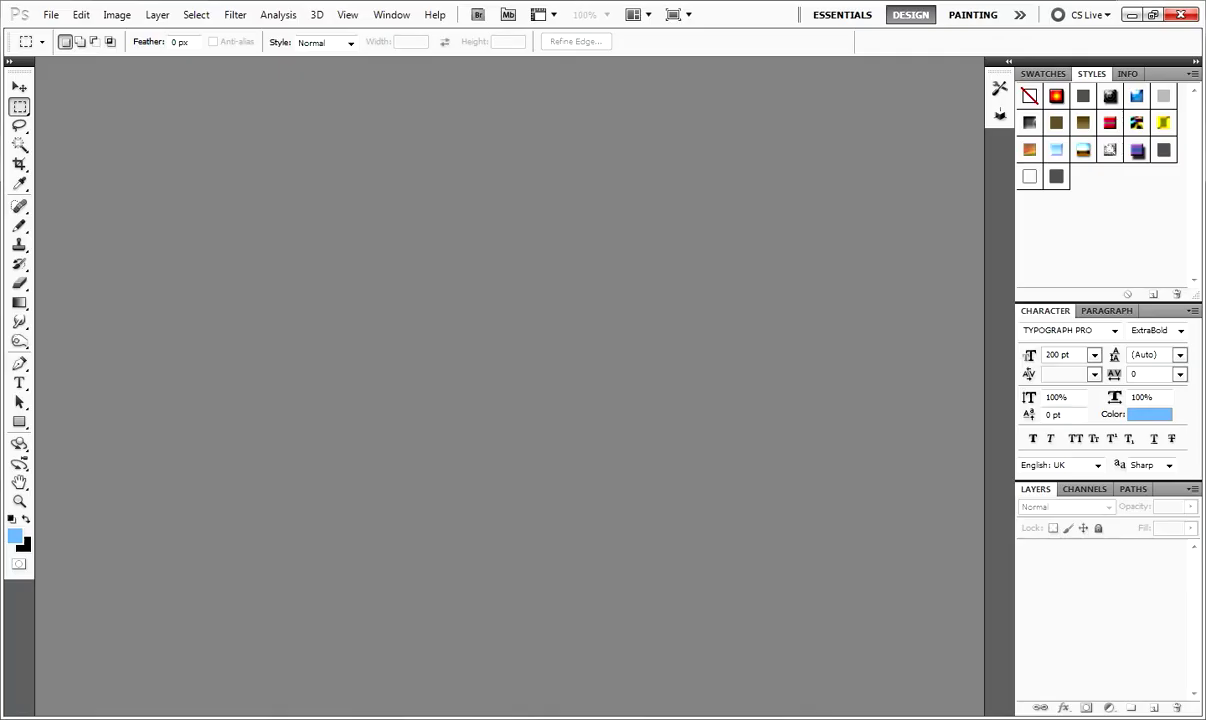
# Step: In Photoshop, create a white 900 x 600 pixel RGB document from the Clipboard preset and paste the copied frame into it
pyautogui.hotkey('alt', 'f')
pyautogui.press('n')
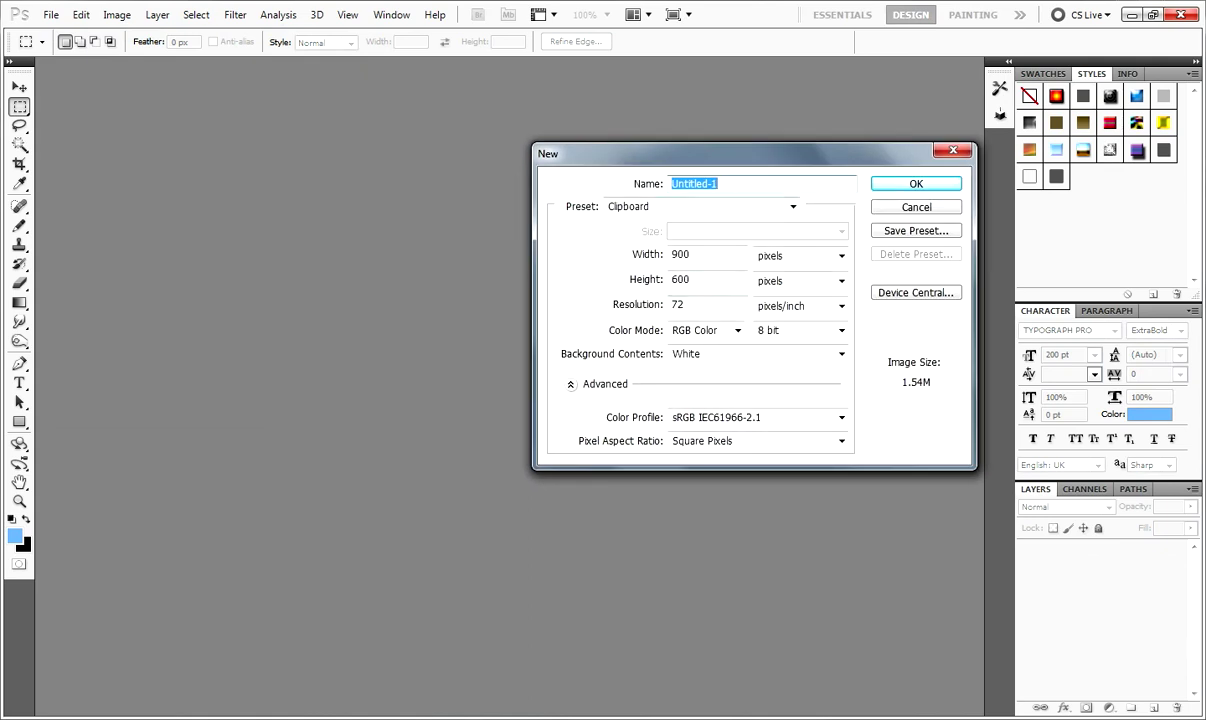
pyautogui.press('Return')
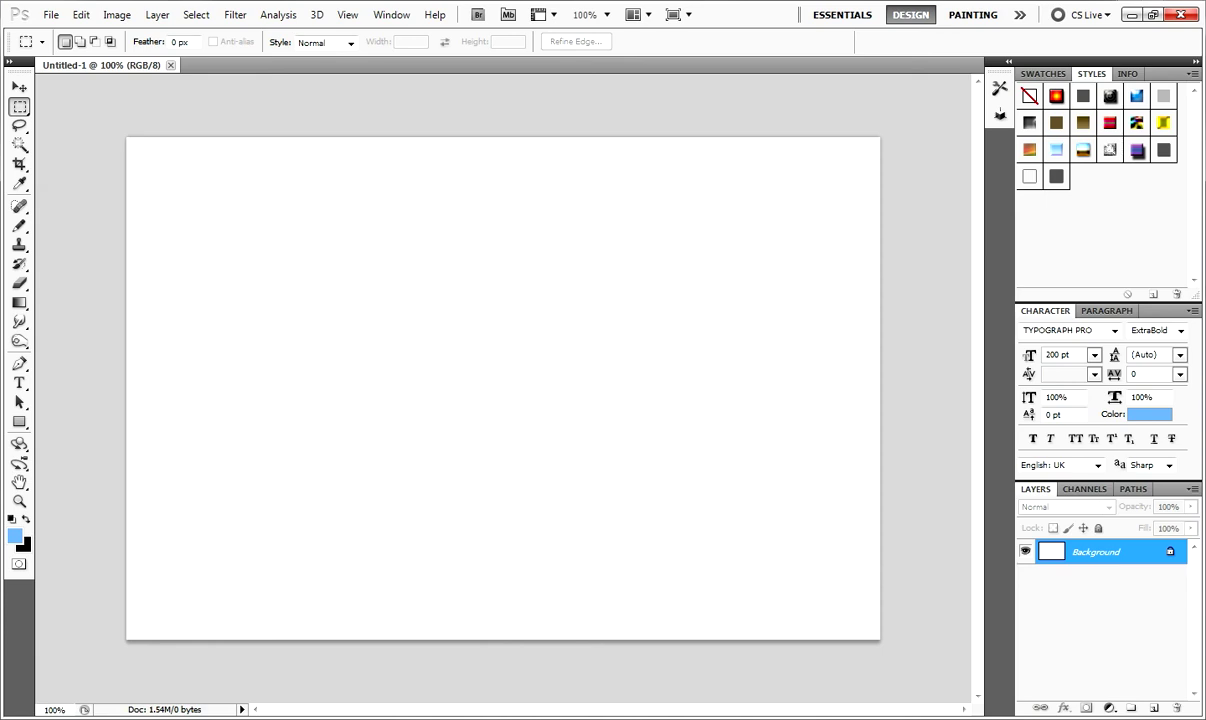
pyautogui.hotkey('ctrl', 'v')
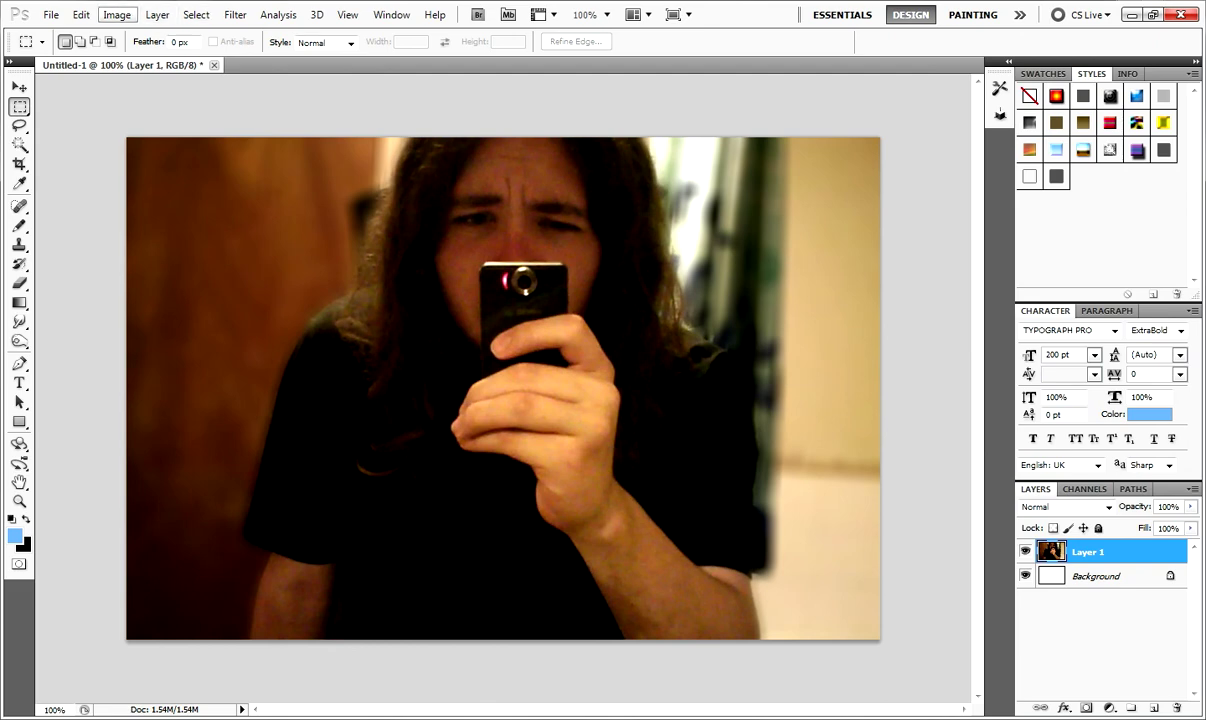
# Step: Apply a gentle S-shaped Curves adjustment to the pasted frame layer, raising the highlights and setting the shadow point to input 61, output 52
pyautogui.click(116, 14)
pyautogui.moveTo(143, 56)
pyautogui.click(327, 88)
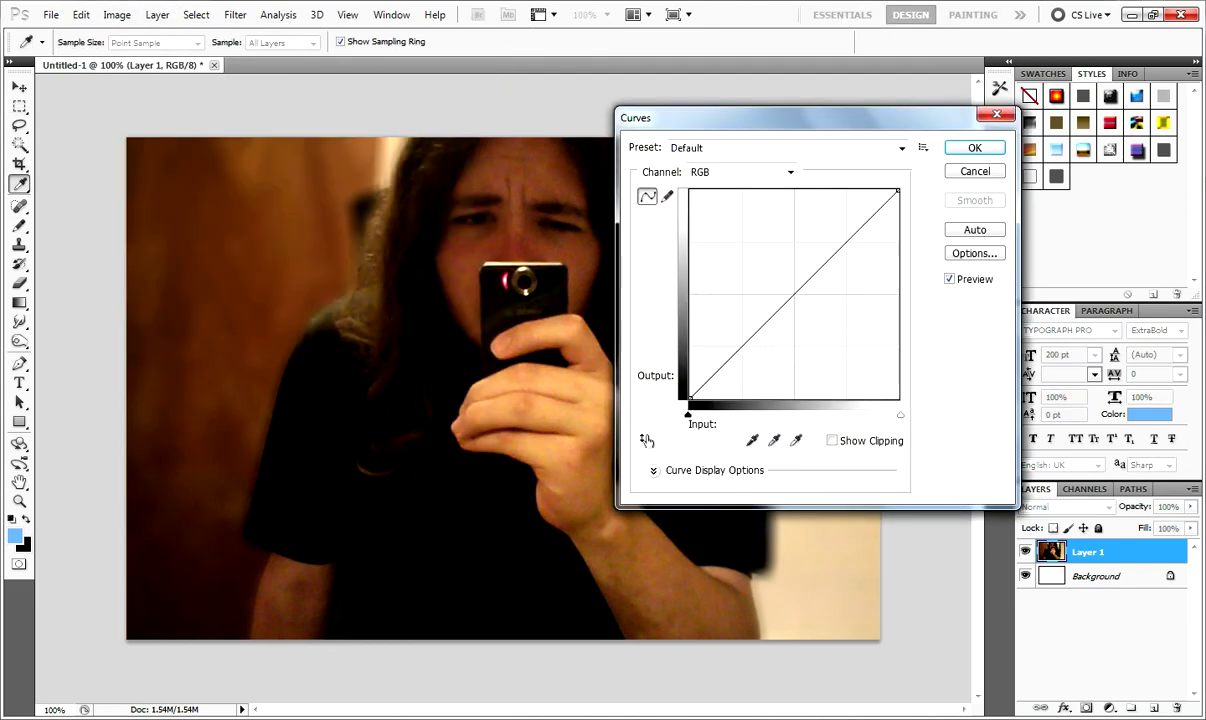
pyautogui.moveTo(861, 230); pyautogui.dragTo(851, 221)
pyautogui.moveTo(747, 340)
pyautogui.mouseDown()
pyautogui.moveTo(748, 368)
pyautogui.moveTo(739, 355)
pyautogui.mouseUp()
pyautogui.moveTo(760, 117); pyautogui.dragTo(813, 206)
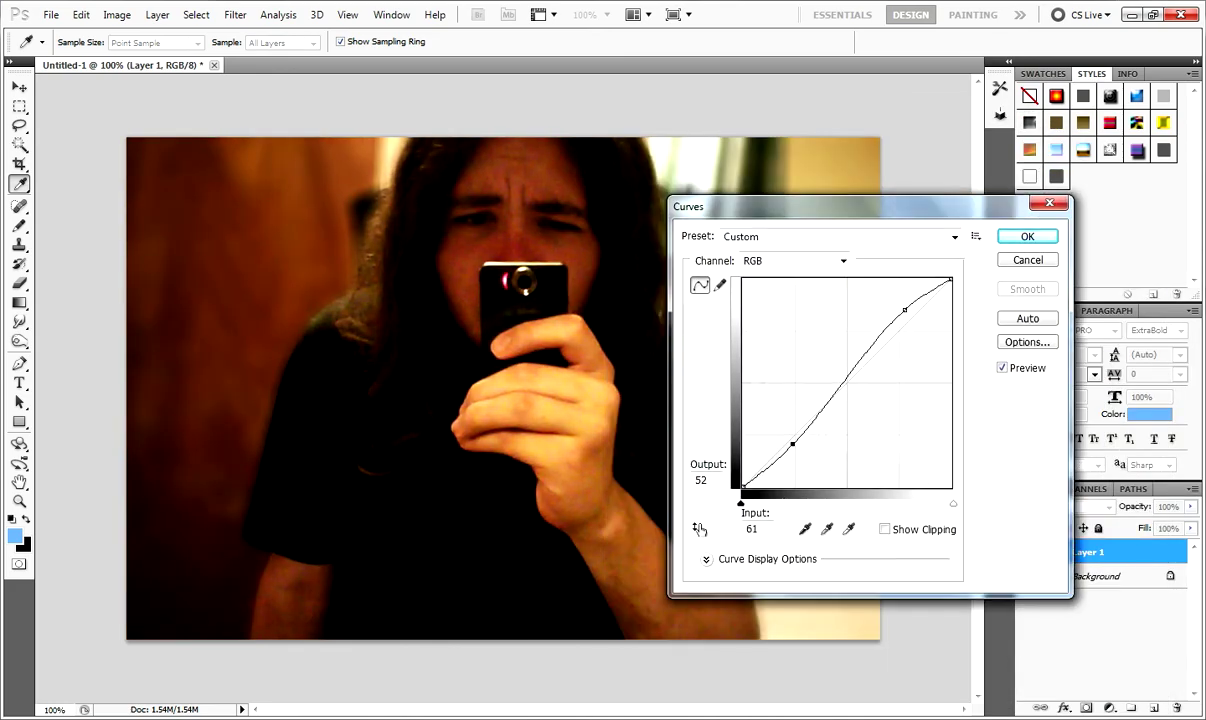
pyautogui.press('Return')
pyautogui.press('m')
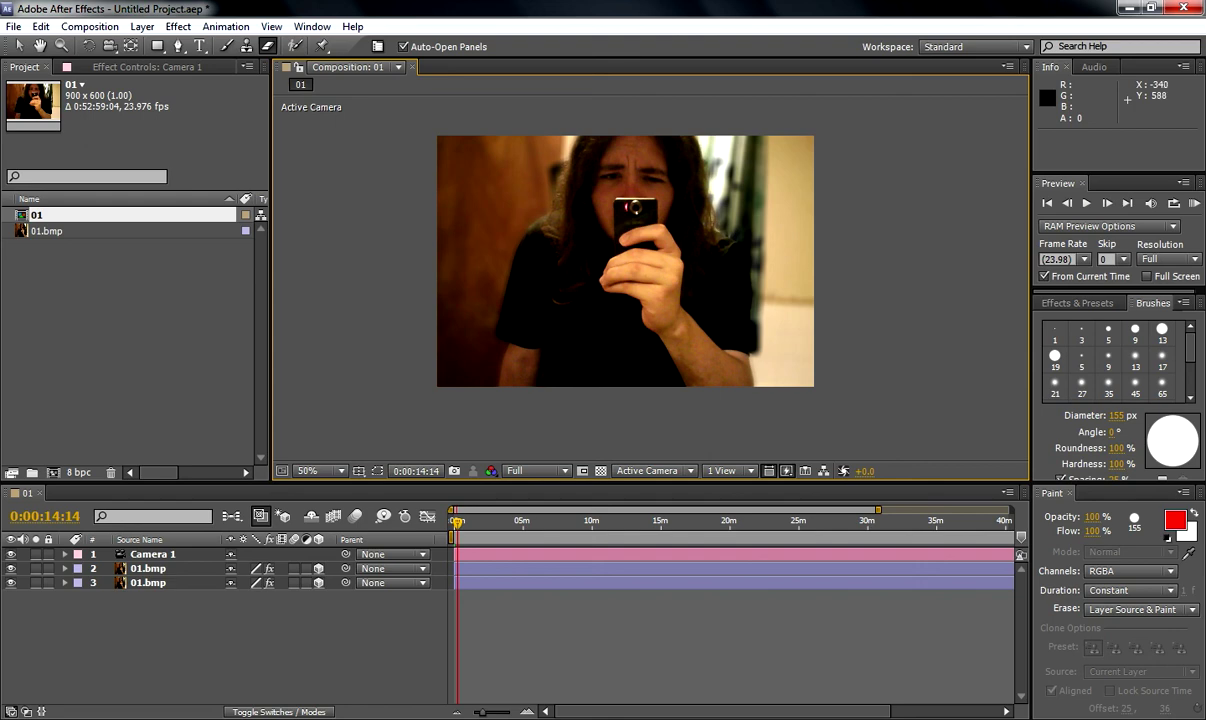
# Step: Review the After Effects frame export options and locate the Comp2Clip plug-in file in the plug-ins folder
pyautogui.click(13, 26)
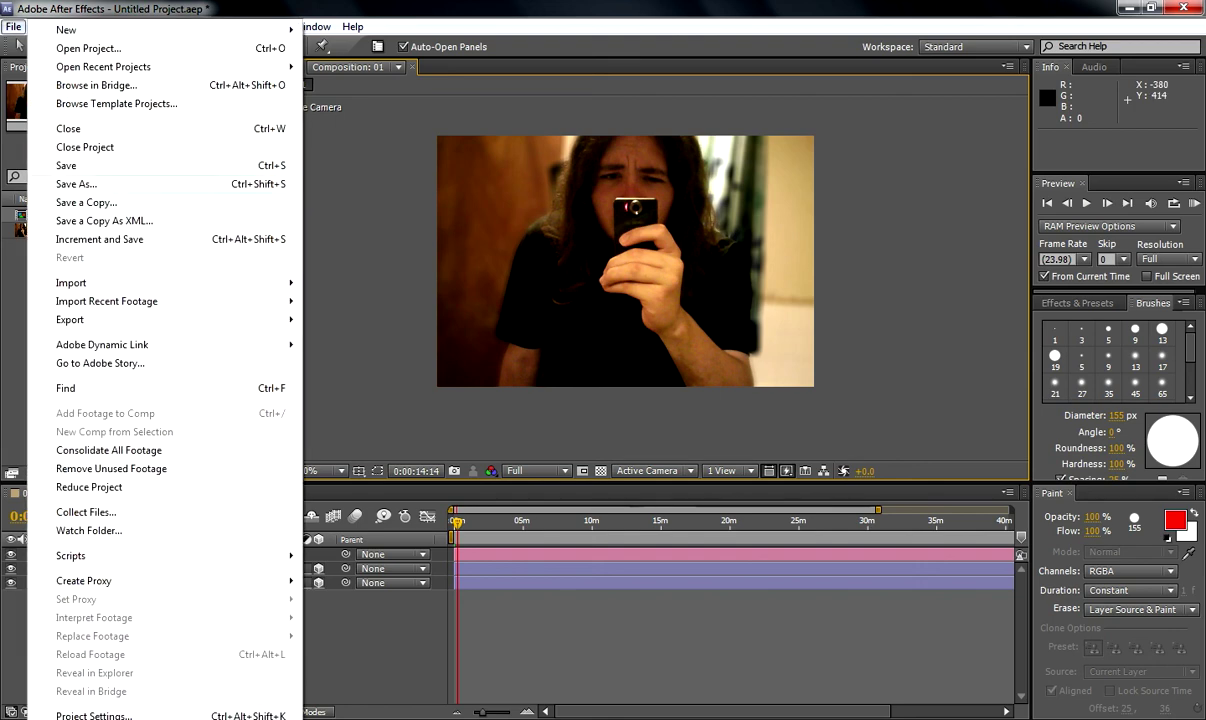
pyautogui.moveTo(70, 319)
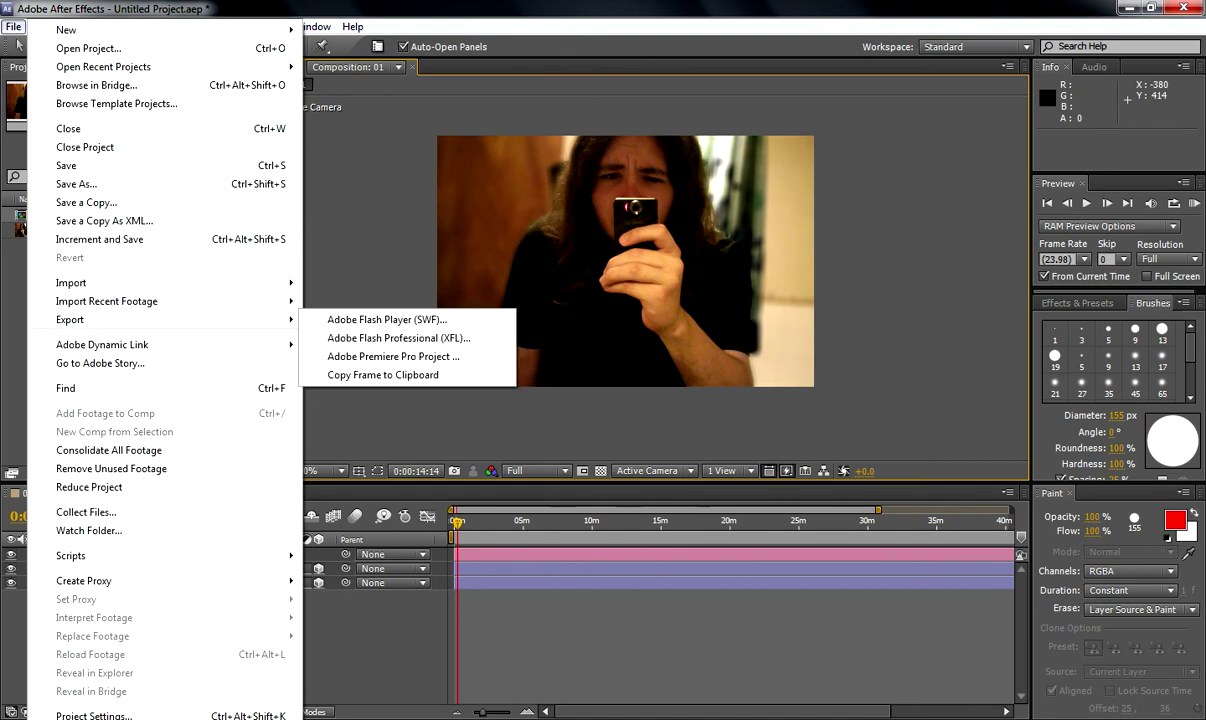
pyautogui.click(351, 211)
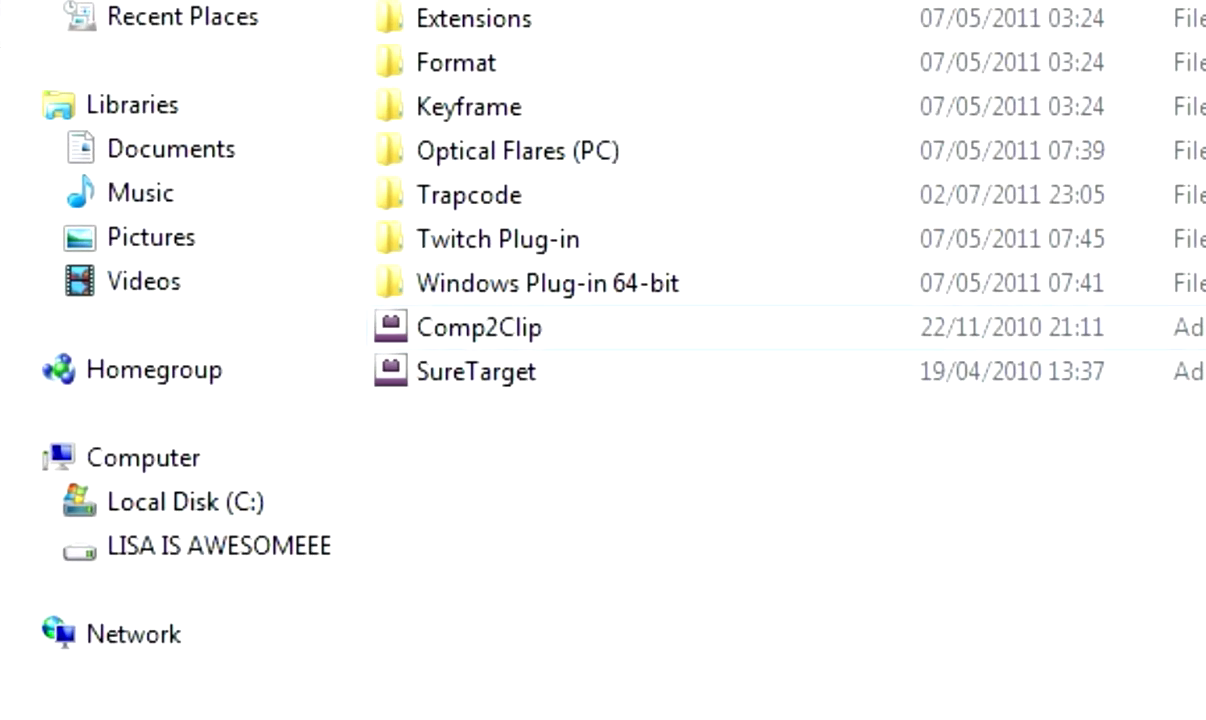
pyautogui.click(479, 328)
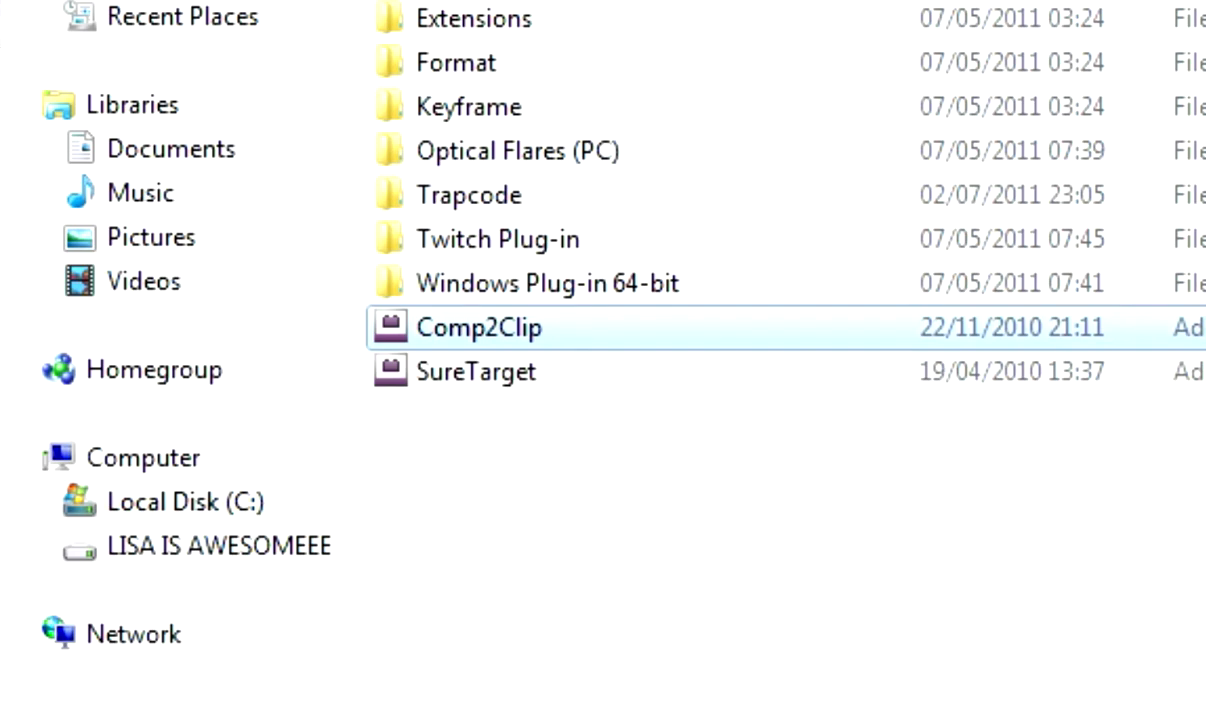